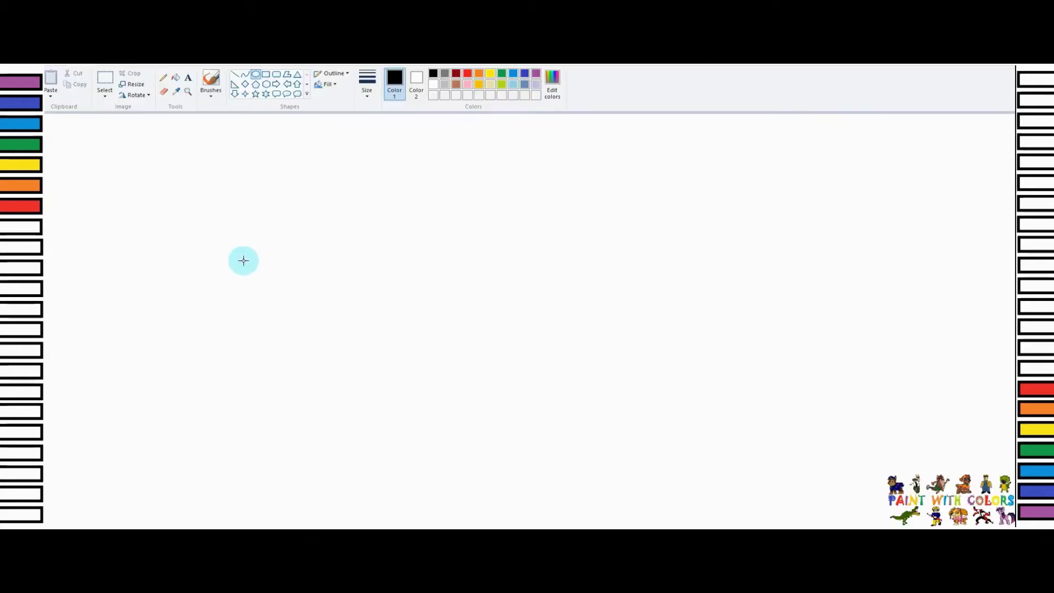
- Draw a tall black oval for the caterpillar's head and delete the upper part of its outline
{"action": "left_click_drag", "start_coordinate": [239, 244], "coordinate": [372, 392]}
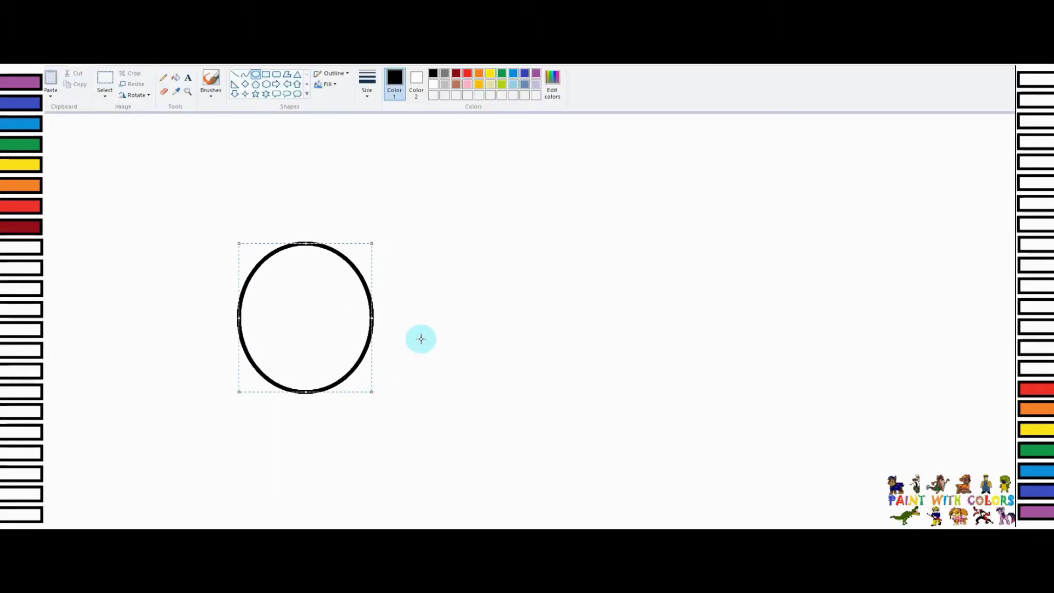
{"action": "left_click", "coordinate": [105, 81]}
{"action": "left_click_drag", "start_coordinate": [280, 226], "coordinate": [374, 290]}
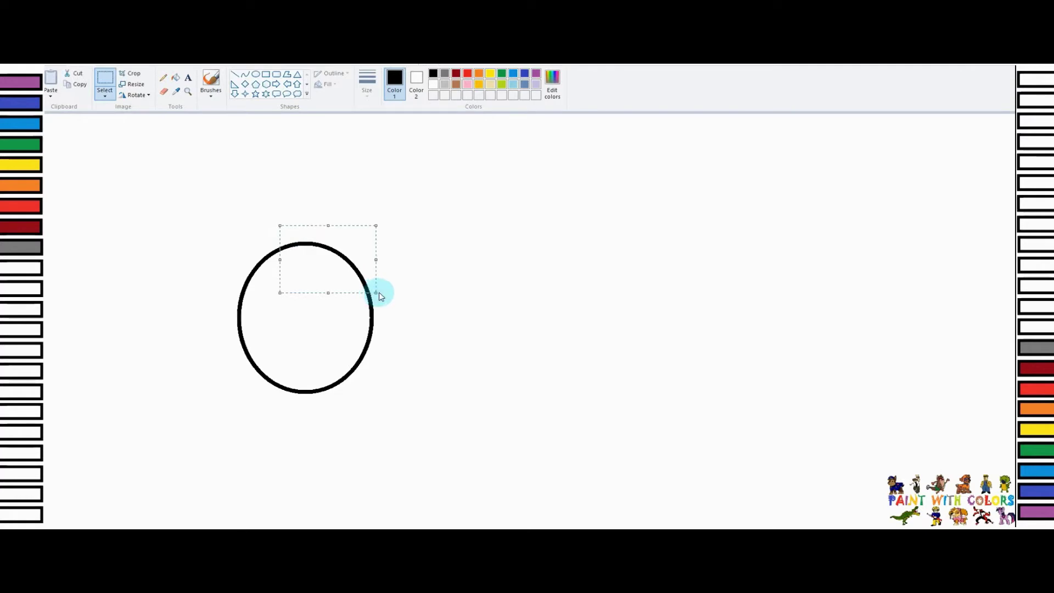
{"action": "left_click", "coordinate": [468, 274]}
{"action": "left_click_drag", "start_coordinate": [243, 233], "coordinate": [368, 280]}
{"action": "left_click", "coordinate": [432, 261]}
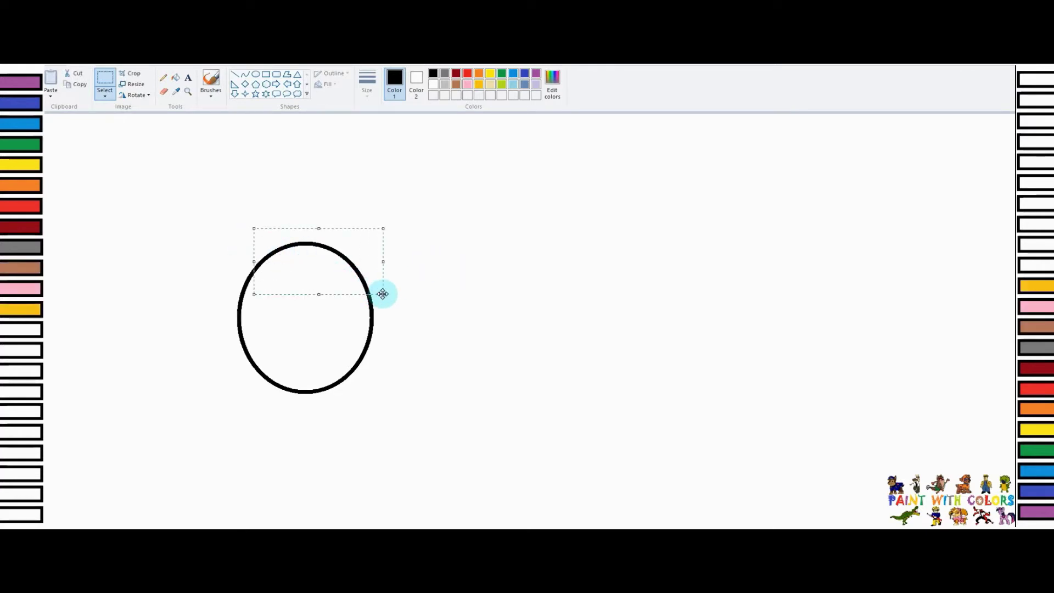
{"action": "key", "text": "Delete"}
- Draw two upright ovals side by side as eyes in the open top of the head, the right one slightly larger
{"action": "left_click", "coordinate": [256, 74]}
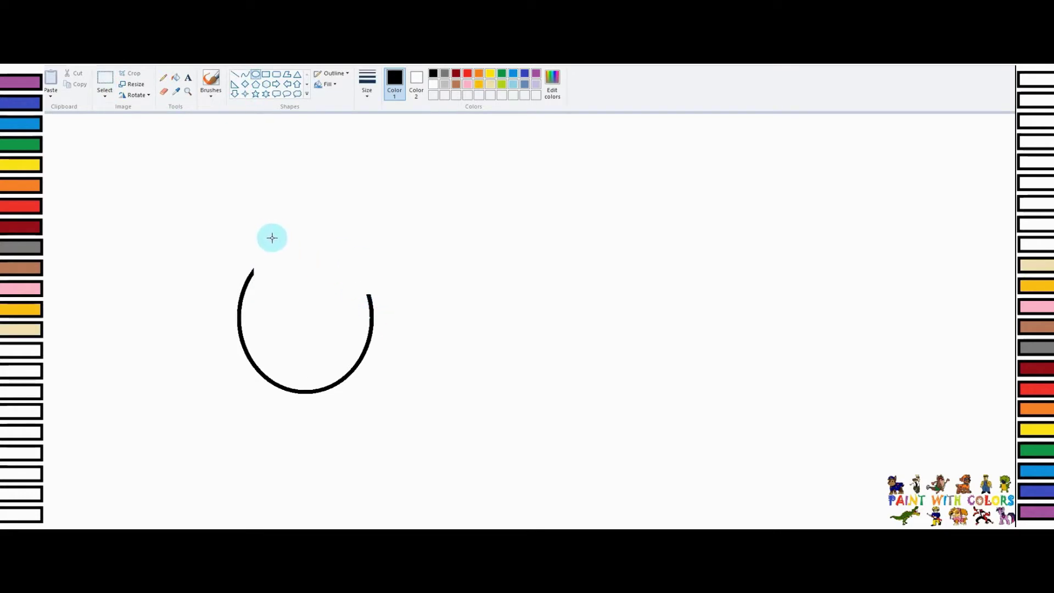
{"action": "mouse_move", "coordinate": [268, 233]}
{"action": "left_mouse_down"}
{"action": "mouse_move", "coordinate": [289, 278]}
{"action": "mouse_move", "coordinate": [317, 288]}
{"action": "left_mouse_up"}
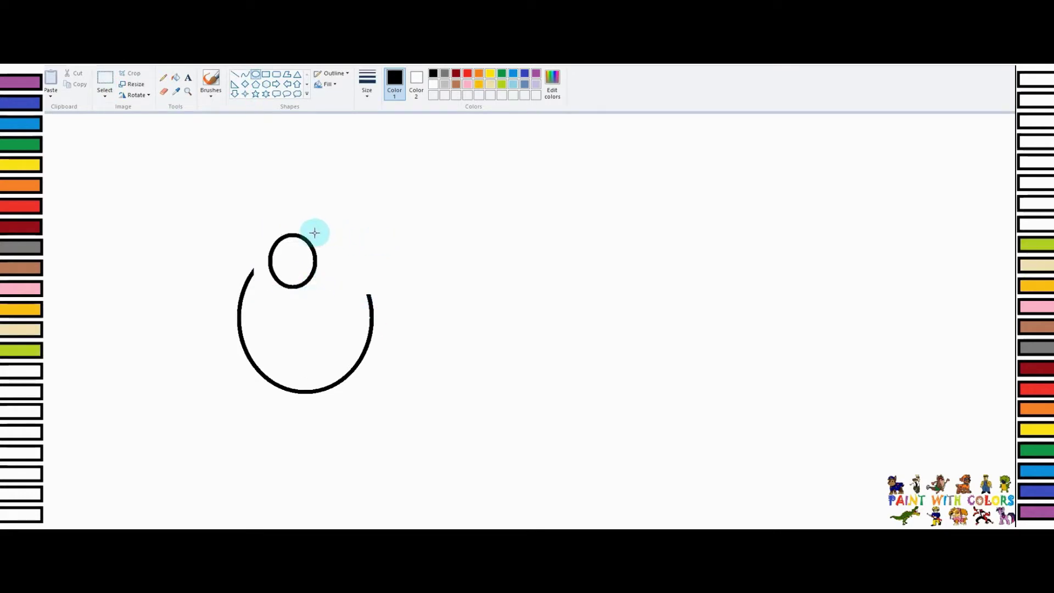
{"action": "left_click_drag", "start_coordinate": [314, 233], "coordinate": [368, 296]}
- Draw the first body segment as a curve from the head's lower left edge around to its right side
{"action": "left_click", "coordinate": [245, 74]}
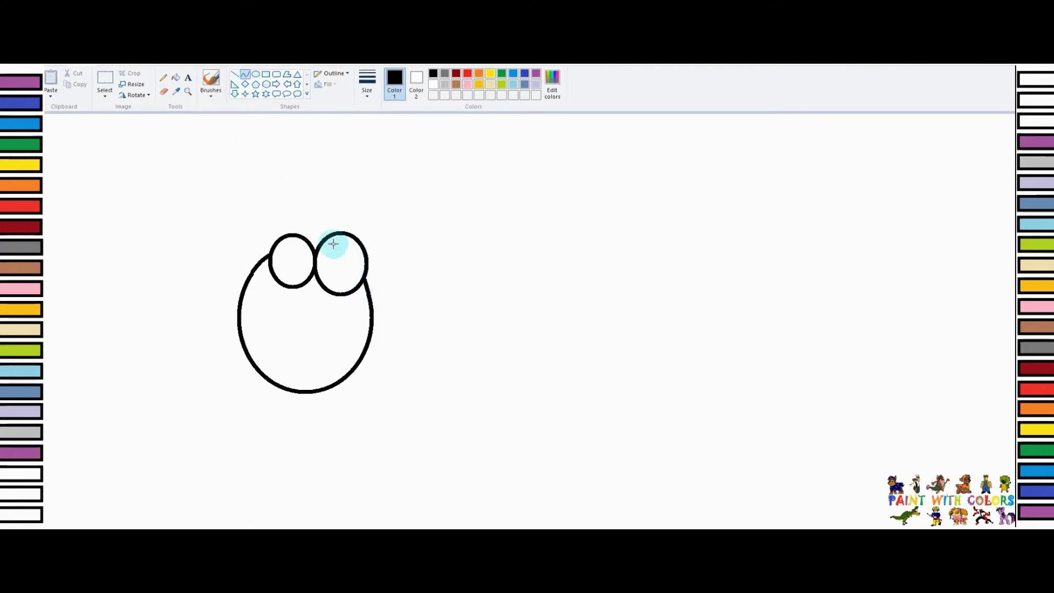
{"action": "left_click_drag", "start_coordinate": [272, 383], "coordinate": [456, 412]}
{"action": "left_click", "coordinate": [491, 327]}
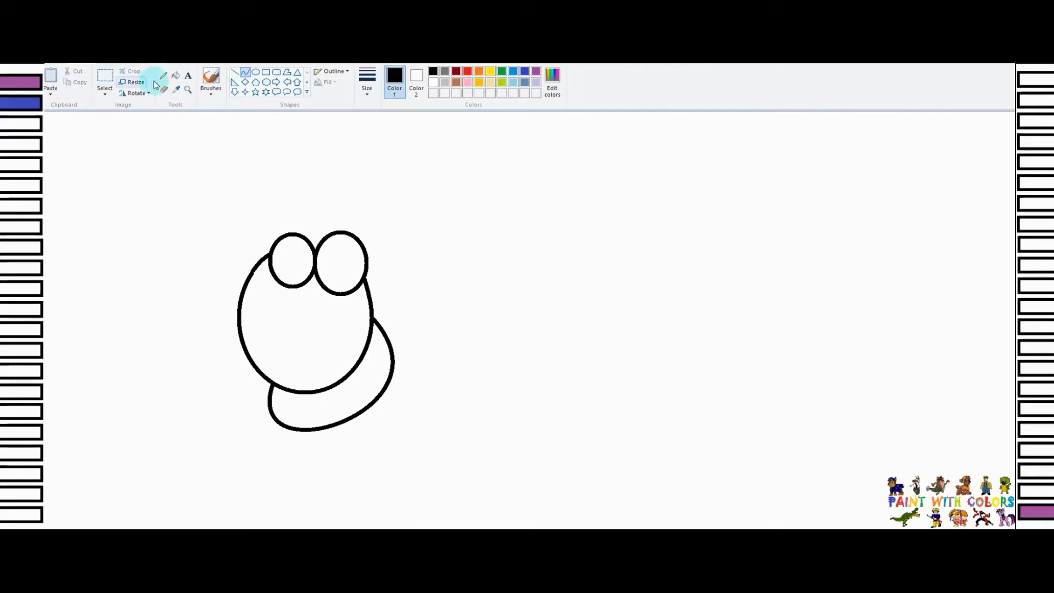
{"action": "left_click", "coordinate": [256, 72]}
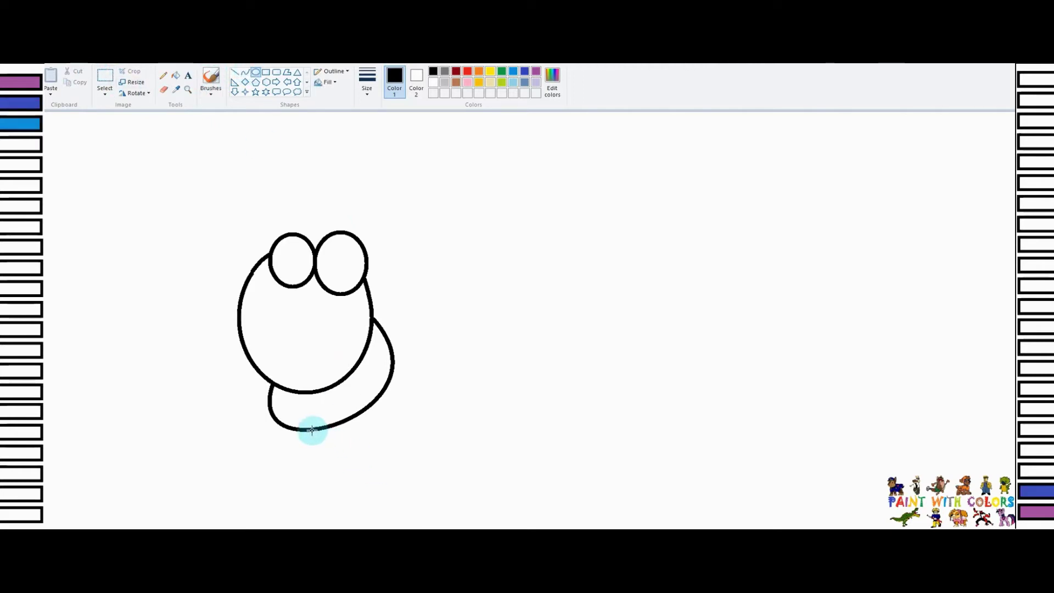
{"action": "left_click_drag", "start_coordinate": [294, 429], "coordinate": [434, 497]}
{"action": "key", "text": "ctrl+z"}
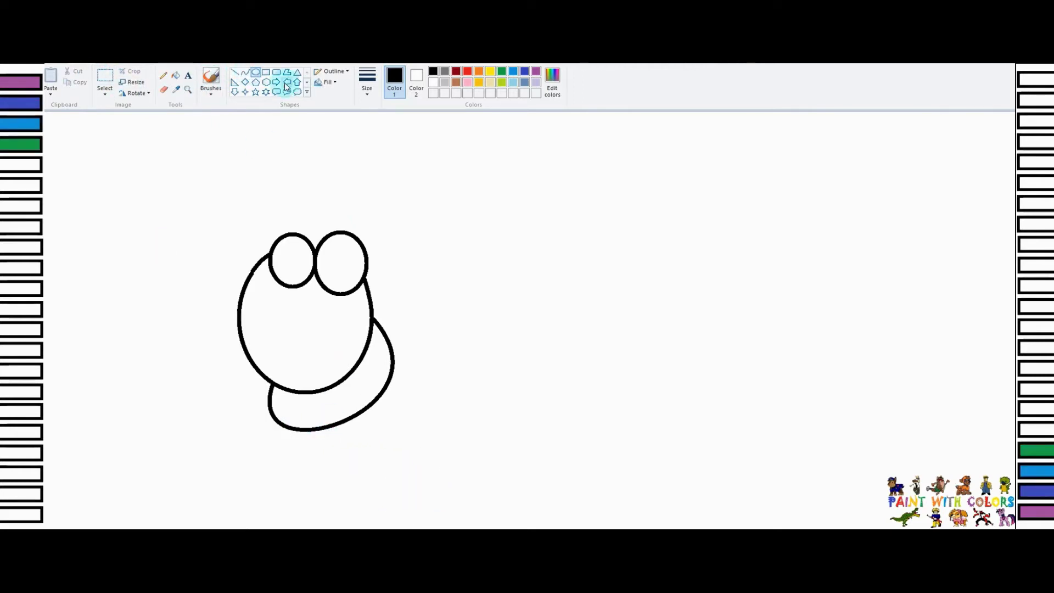
{"action": "left_click", "coordinate": [245, 72]}
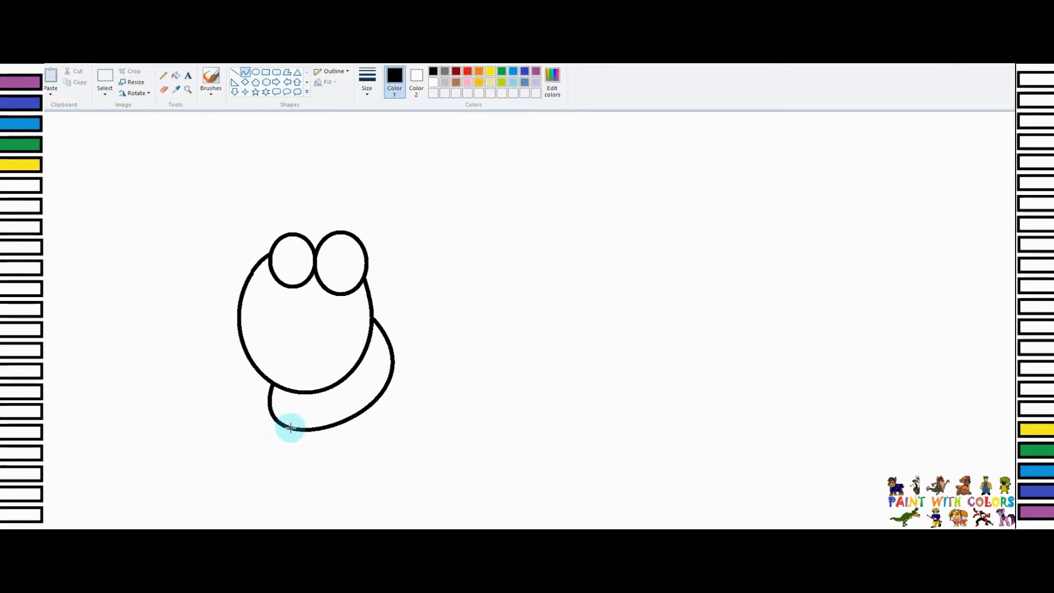
{"action": "left_click_drag", "start_coordinate": [291, 427], "coordinate": [504, 501]}
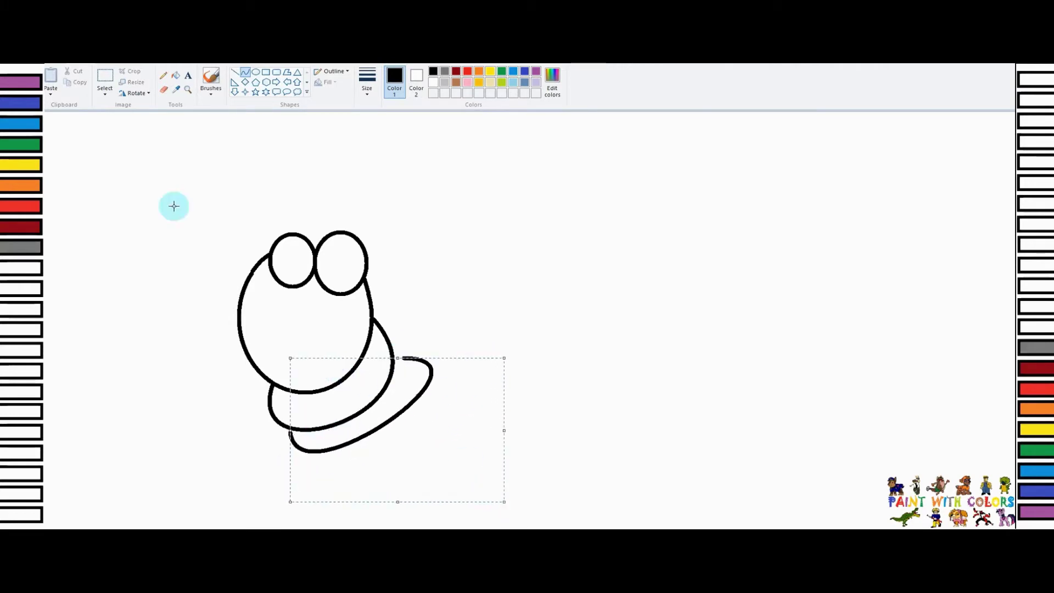
{"action": "key", "text": "ctrl+z"}
- Draw the second body segment as a rounded curve wrapping the lower right side of the first segment
{"action": "mouse_move", "coordinate": [298, 431]}
{"action": "left_mouse_down"}
{"action": "mouse_move", "coordinate": [421, 355]}
{"action": "mouse_move", "coordinate": [393, 357]}
{"action": "left_mouse_up"}
{"action": "mouse_move", "coordinate": [292, 474]}
{"action": "left_mouse_down"}
{"action": "mouse_move", "coordinate": [286, 535]}
{"action": "mouse_move", "coordinate": [432, 444]}
{"action": "mouse_move", "coordinate": [508, 386]}
{"action": "mouse_move", "coordinate": [517, 365]}
{"action": "mouse_move", "coordinate": [533, 381]}
{"action": "left_mouse_up"}
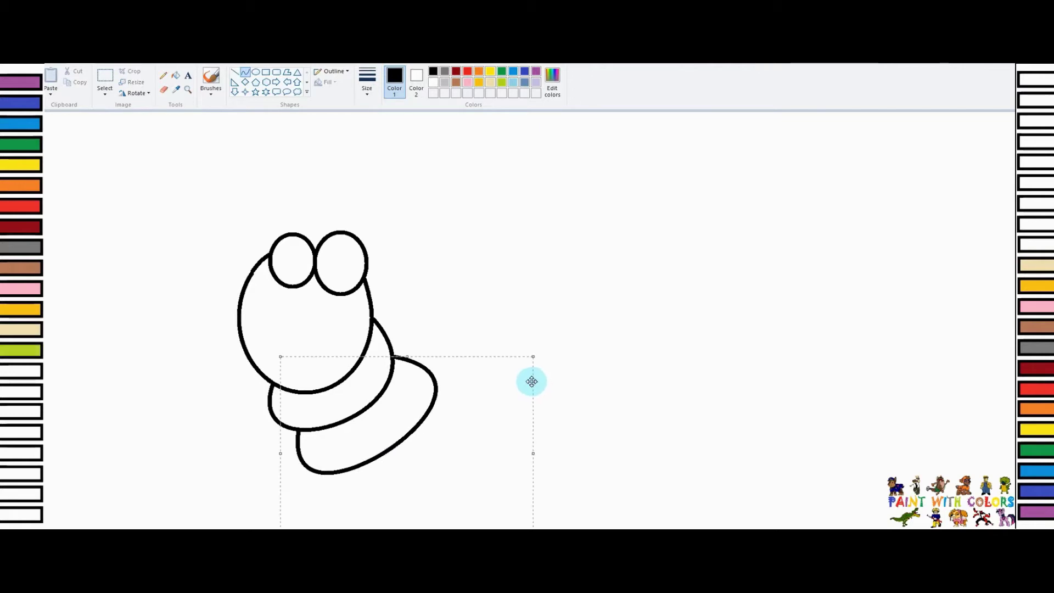
{"action": "left_click", "coordinate": [255, 72]}
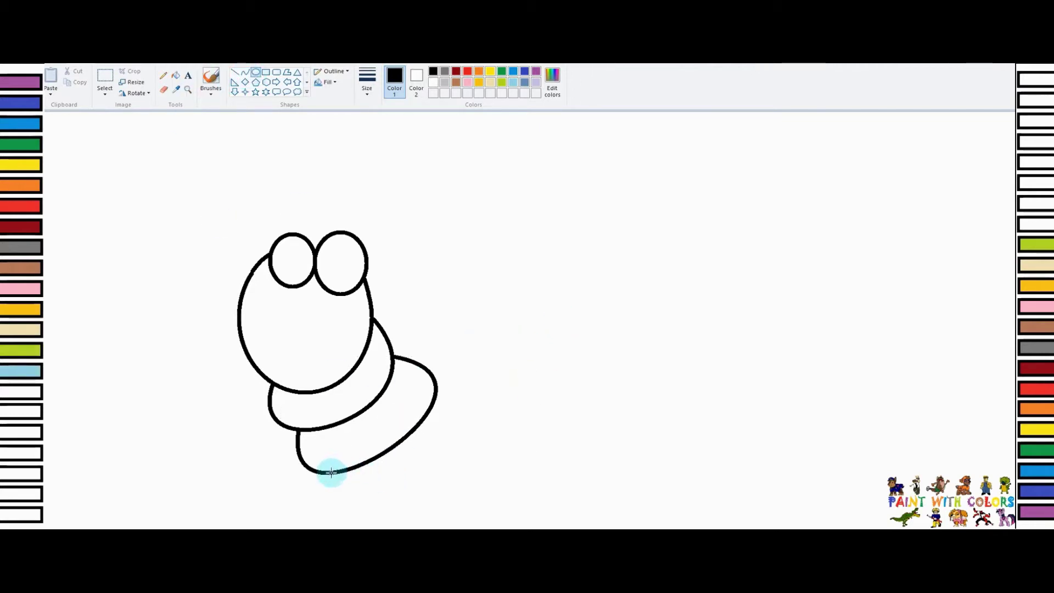
{"action": "left_click_drag", "start_coordinate": [331, 472], "coordinate": [502, 445]}
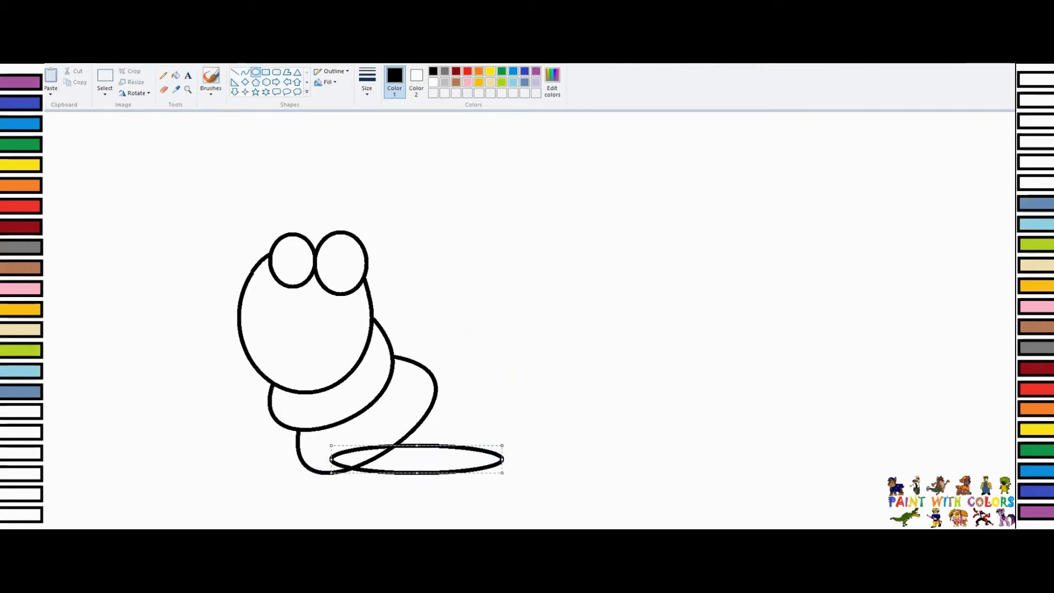
{"action": "key", "text": "ctrl+z"}
- Draw the third and fourth body segments as slanted curves, each attached to the right side of the previous segment
{"action": "left_click", "coordinate": [245, 72]}
{"action": "left_click_drag", "start_coordinate": [335, 473], "coordinate": [558, 394]}
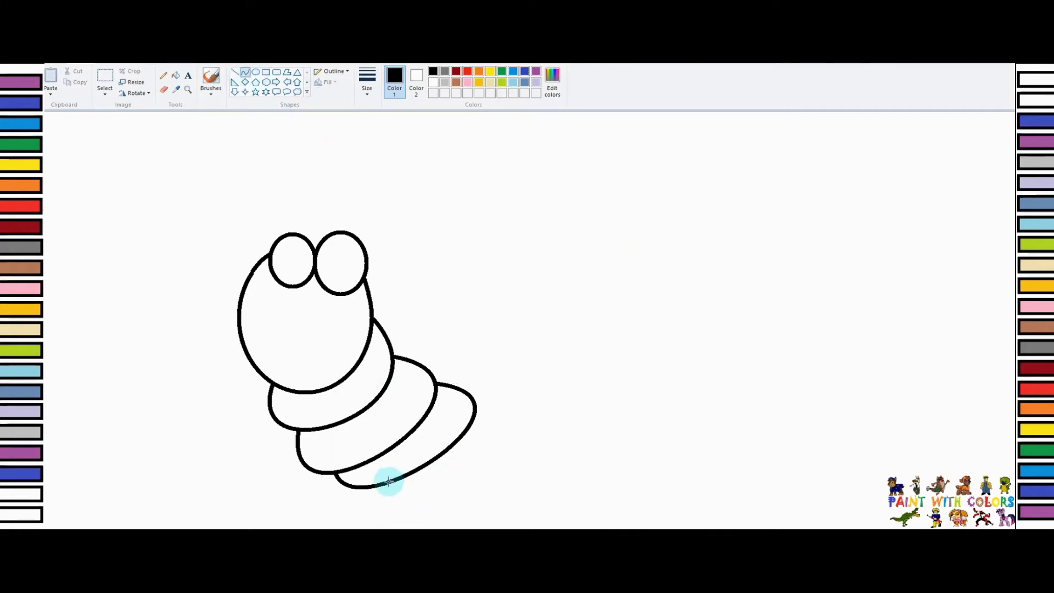
{"action": "mouse_move", "coordinate": [388, 481]}
{"action": "left_mouse_down"}
{"action": "mouse_move", "coordinate": [534, 400]}
{"action": "mouse_move", "coordinate": [452, 412]}
{"action": "mouse_move", "coordinate": [426, 515]}
{"action": "mouse_move", "coordinate": [597, 400]}
{"action": "left_mouse_up"}
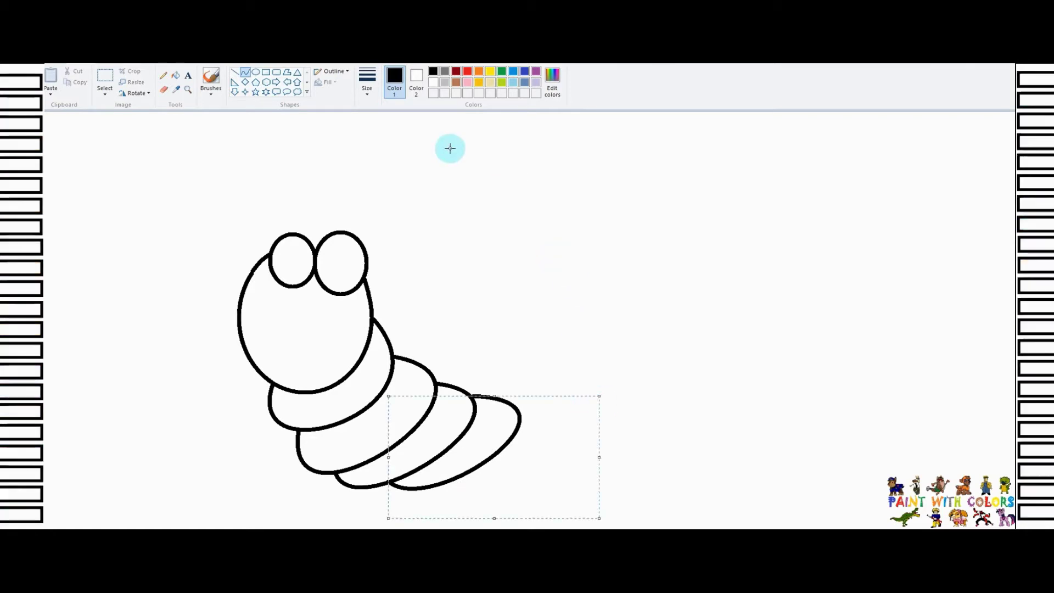
- Continue the body to the right with curved fifth and sixth segments, the sixth slightly narrower
{"action": "left_click", "coordinate": [244, 72]}
{"action": "mouse_move", "coordinate": [446, 482]}
{"action": "left_mouse_down"}
{"action": "mouse_move", "coordinate": [543, 416]}
{"action": "mouse_move", "coordinate": [517, 406]}
{"action": "left_mouse_up"}
{"action": "mouse_move", "coordinate": [490, 465]}
{"action": "left_mouse_down"}
{"action": "mouse_move", "coordinate": [503, 504]}
{"action": "mouse_move", "coordinate": [645, 388]}
{"action": "left_mouse_up"}
{"action": "left_click", "coordinate": [245, 72]}
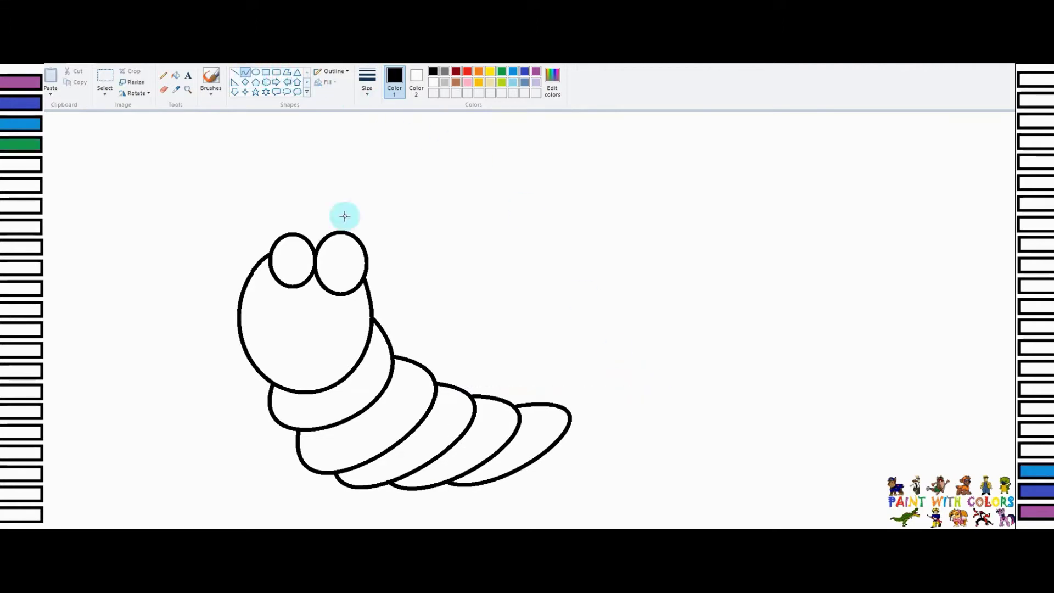
{"action": "mouse_move", "coordinate": [504, 475]}
{"action": "left_mouse_down"}
{"action": "mouse_move", "coordinate": [583, 416]}
{"action": "mouse_move", "coordinate": [570, 412]}
{"action": "left_mouse_up"}
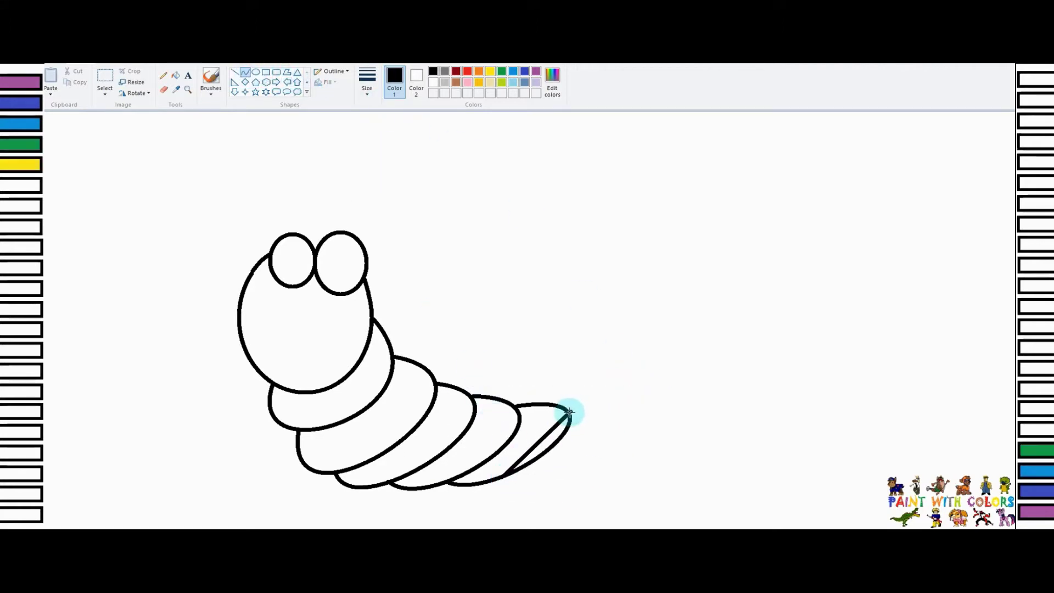
{"action": "mouse_move", "coordinate": [536, 445]}
{"action": "left_mouse_down"}
{"action": "mouse_move", "coordinate": [542, 485]}
{"action": "mouse_move", "coordinate": [554, 497]}
{"action": "left_mouse_up"}
{"action": "mouse_move", "coordinate": [555, 497]}
{"action": "left_mouse_down"}
{"action": "mouse_move", "coordinate": [685, 415]}
{"action": "mouse_move", "coordinate": [678, 376]}
{"action": "mouse_move", "coordinate": [694, 388]}
{"action": "mouse_move", "coordinate": [693, 379]}
{"action": "left_mouse_up"}
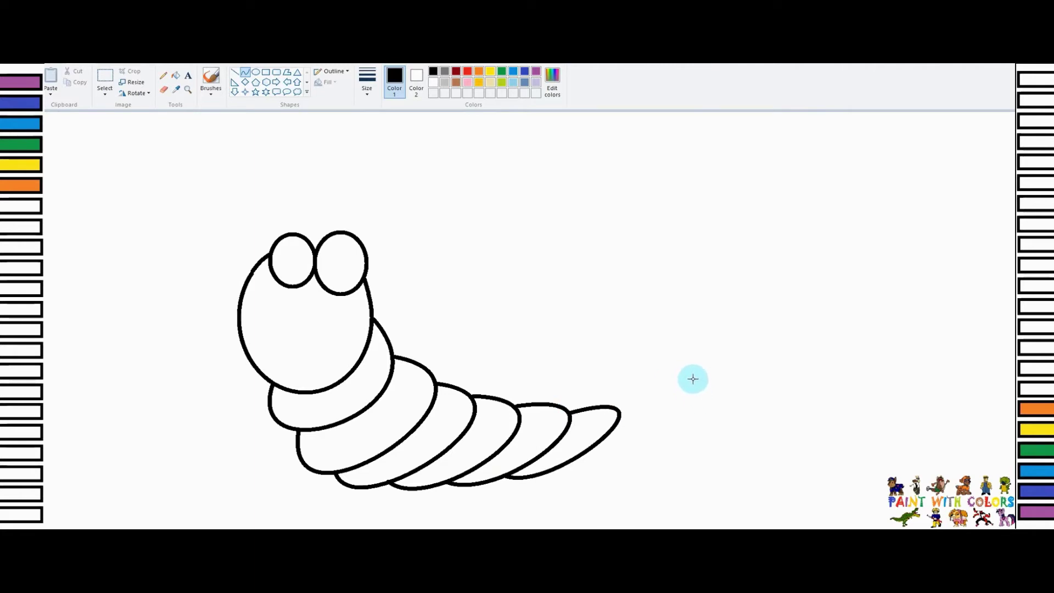
{"action": "left_click", "coordinate": [256, 72]}
{"action": "left_click_drag", "start_coordinate": [553, 470], "coordinate": [689, 441]}
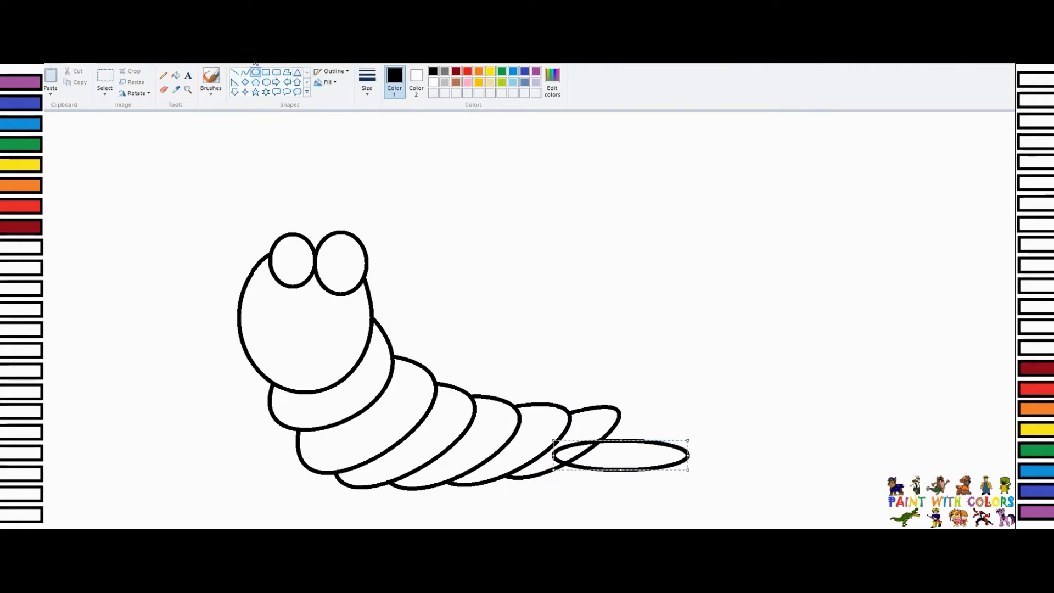
{"action": "key", "text": "ctrl+z"}
- Finish the tail end with curved seventh and eighth segments, each smaller than the one before
{"action": "left_click", "coordinate": [245, 72]}
{"action": "mouse_move", "coordinate": [556, 469]}
{"action": "left_mouse_down"}
{"action": "mouse_move", "coordinate": [729, 482]}
{"action": "mouse_move", "coordinate": [620, 409]}
{"action": "left_mouse_up"}
{"action": "left_click_drag", "start_coordinate": [590, 466], "coordinate": [602, 499]}
{"action": "left_click_drag", "start_coordinate": [650, 456], "coordinate": [732, 379]}
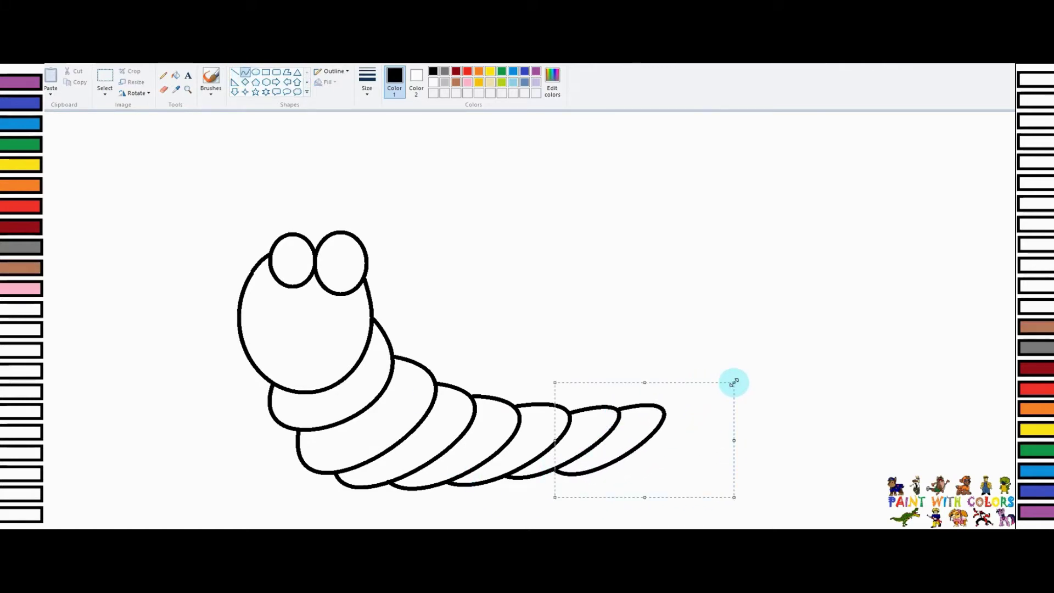
{"action": "left_click", "coordinate": [247, 72]}
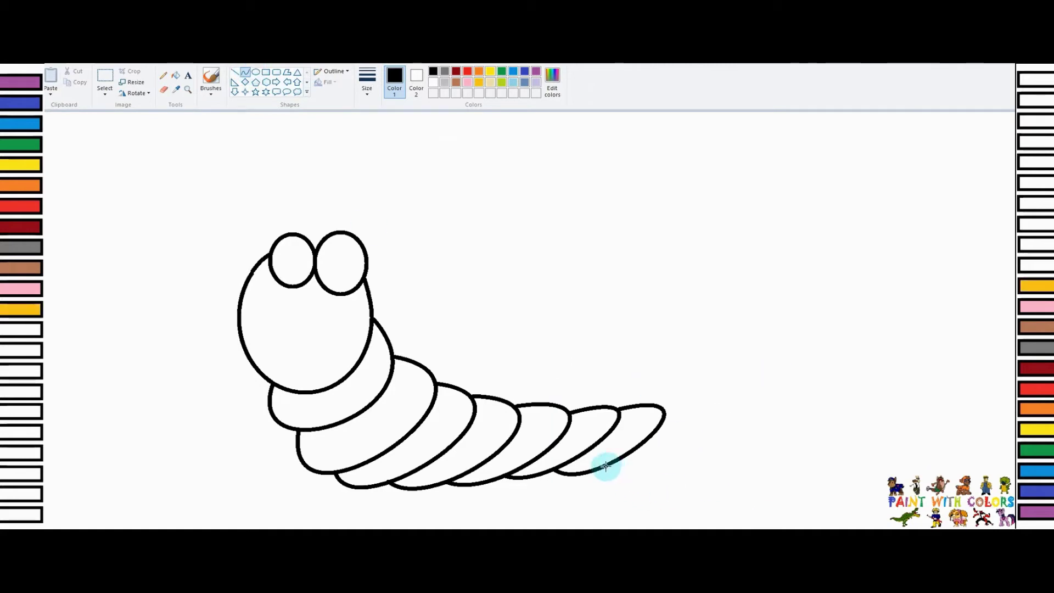
{"action": "mouse_move", "coordinate": [606, 466]}
{"action": "left_mouse_down"}
{"action": "mouse_move", "coordinate": [701, 442]}
{"action": "mouse_move", "coordinate": [667, 408]}
{"action": "left_mouse_up"}
{"action": "left_click_drag", "start_coordinate": [638, 447], "coordinate": [640, 486]}
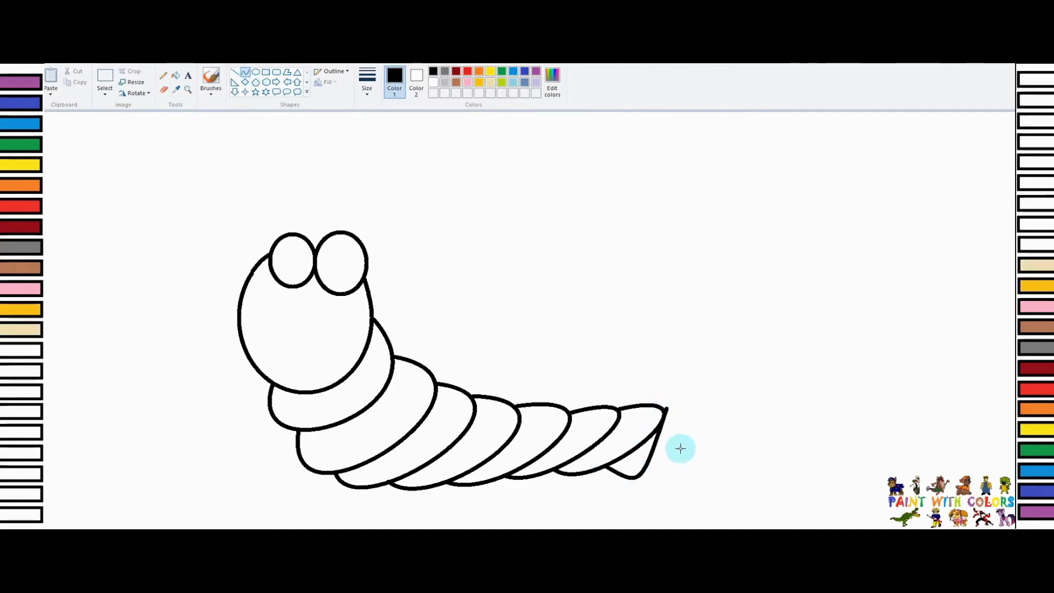
{"action": "left_click_drag", "start_coordinate": [680, 448], "coordinate": [765, 397]}
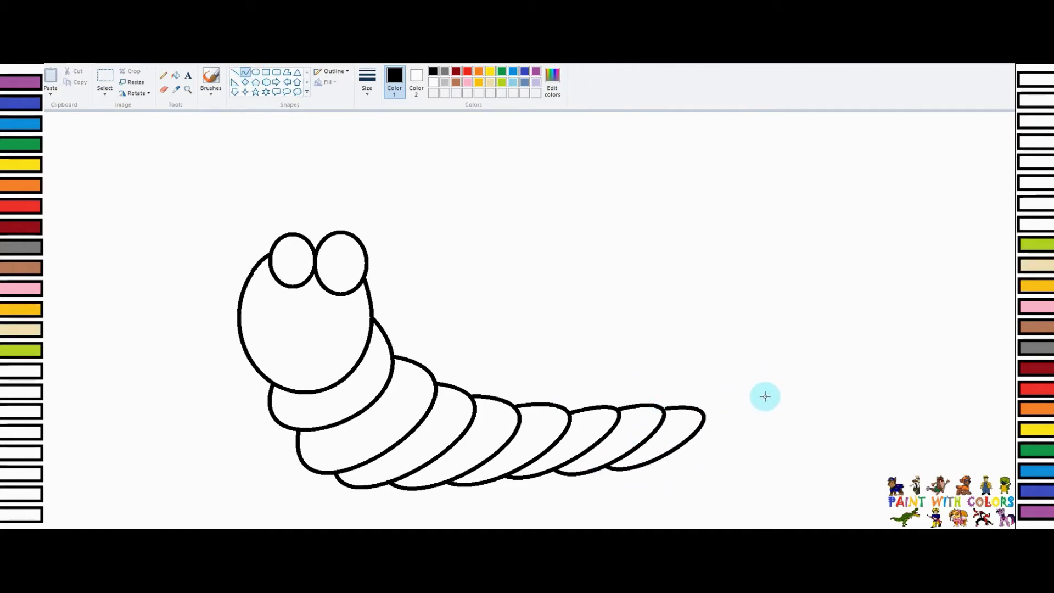
{"action": "left_click", "coordinate": [738, 302]}
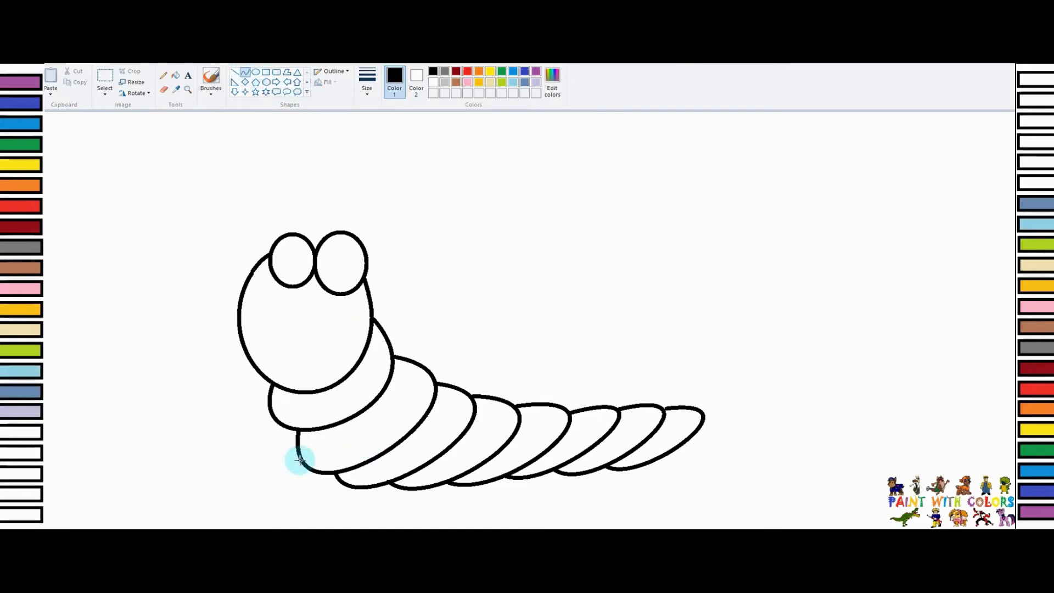
- Draw two short curved front legs below the second segment and delete the body line crossing inside the right leg
{"action": "left_click_drag", "start_coordinate": [313, 471], "coordinate": [278, 526]}
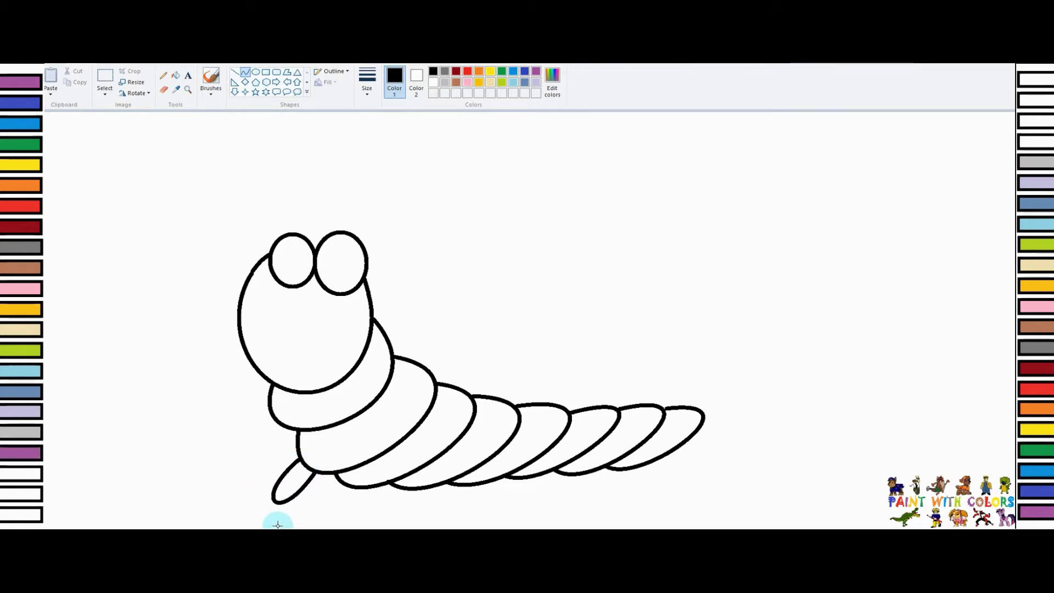
{"action": "left_click", "coordinate": [245, 72]}
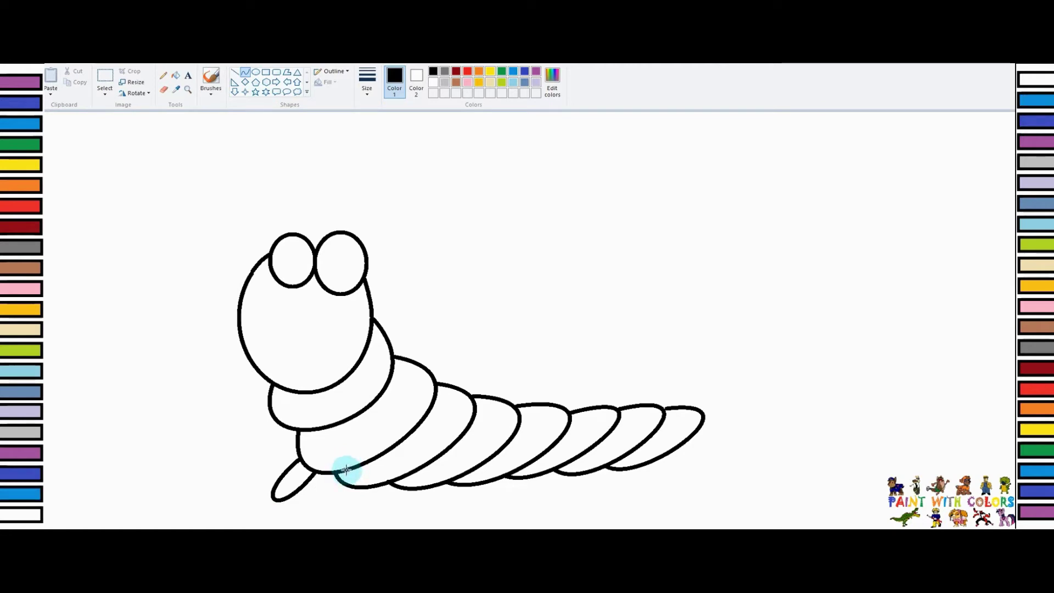
{"action": "mouse_move", "coordinate": [354, 467]}
{"action": "left_mouse_down"}
{"action": "mouse_move", "coordinate": [380, 513]}
{"action": "mouse_move", "coordinate": [357, 522]}
{"action": "left_mouse_up"}
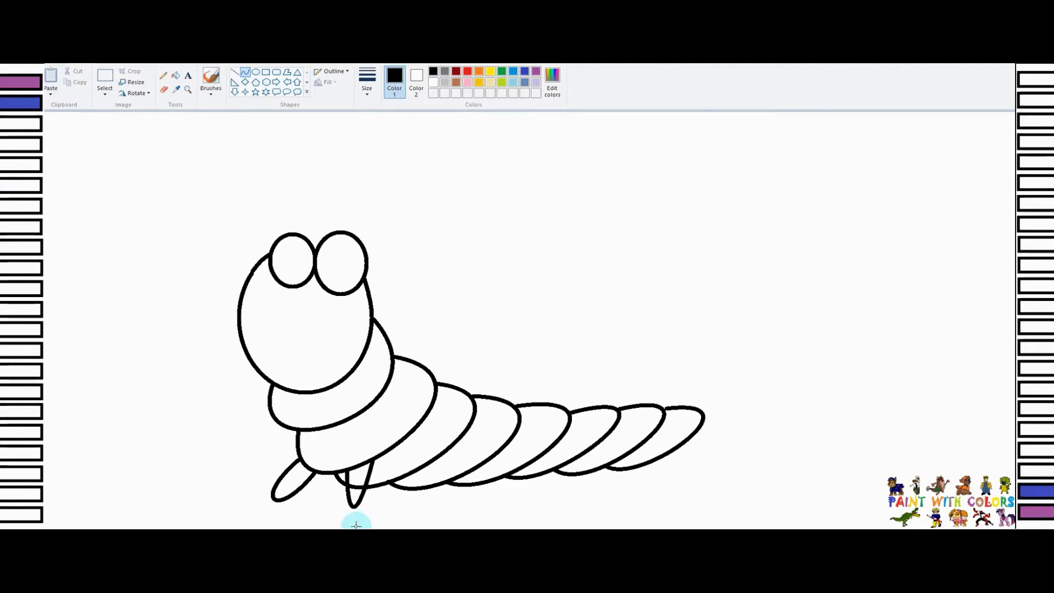
{"action": "left_click", "coordinate": [104, 76]}
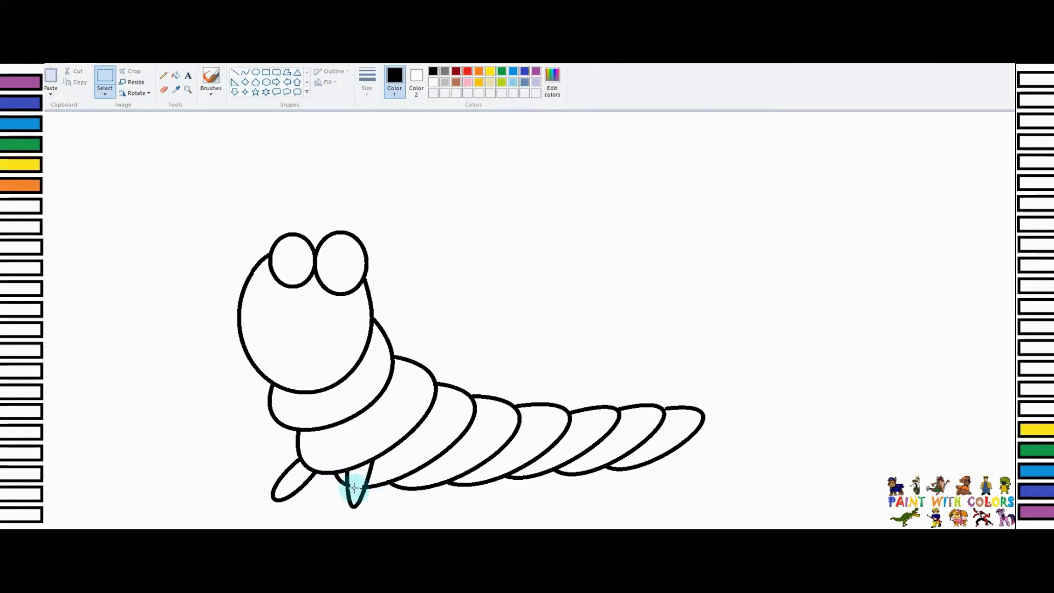
{"action": "key", "text": "Delete"}
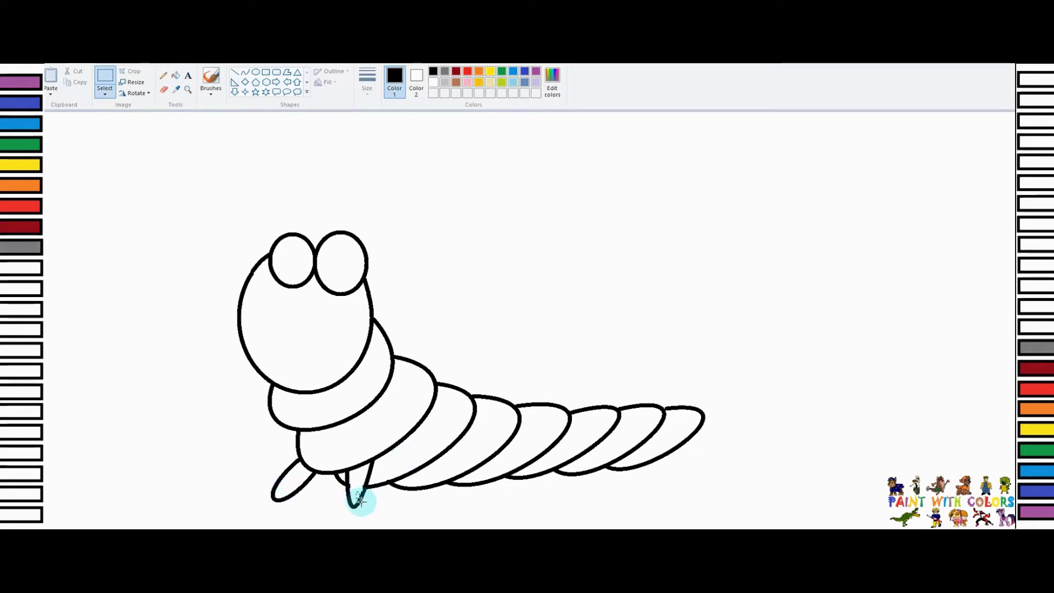
- Draw a small rounded foot pointing right at the end of the right front leg with a curve
{"action": "left_click", "coordinate": [244, 72]}
{"action": "left_click_drag", "start_coordinate": [358, 504], "coordinate": [393, 501]}
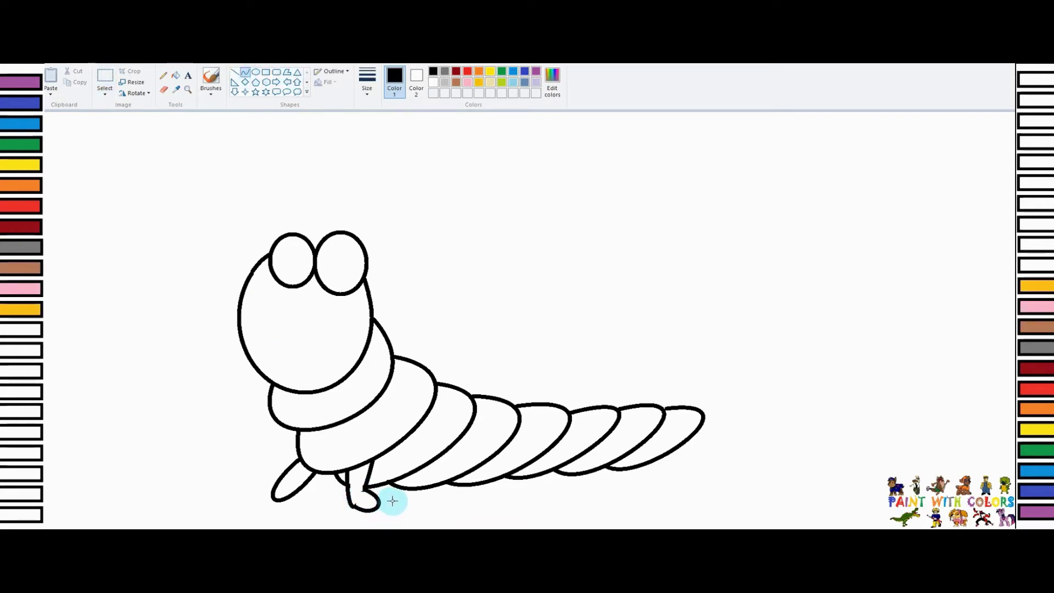
{"action": "left_click", "coordinate": [443, 515]}
- Delete the tip of the left front leg's outline and draw a small rounded foot pointing left there
{"action": "left_click", "coordinate": [105, 78]}
{"action": "left_click_drag", "start_coordinate": [262, 479], "coordinate": [276, 493]}
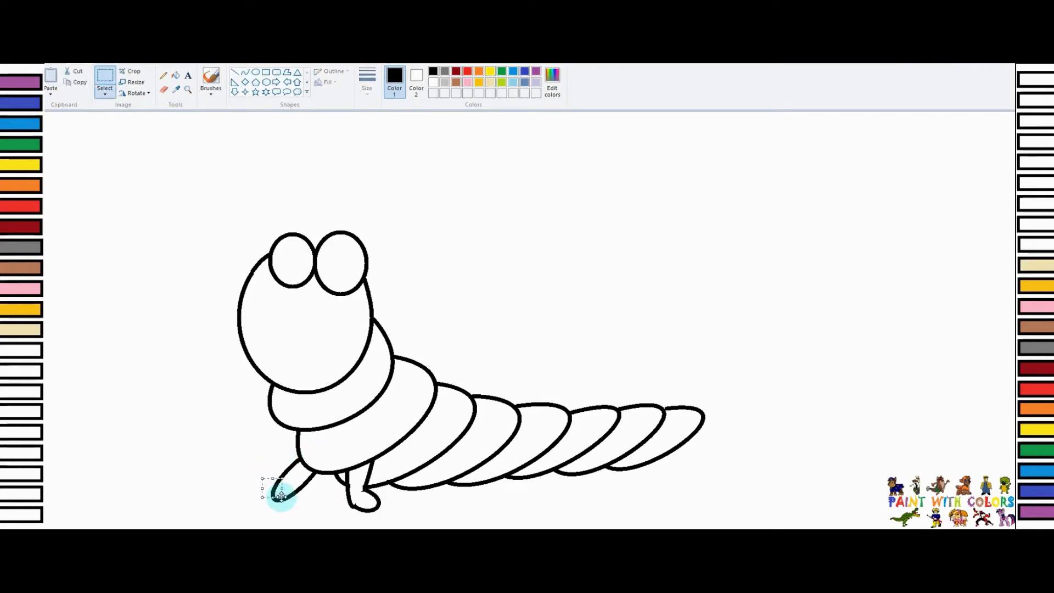
{"action": "left_click", "coordinate": [245, 72]}
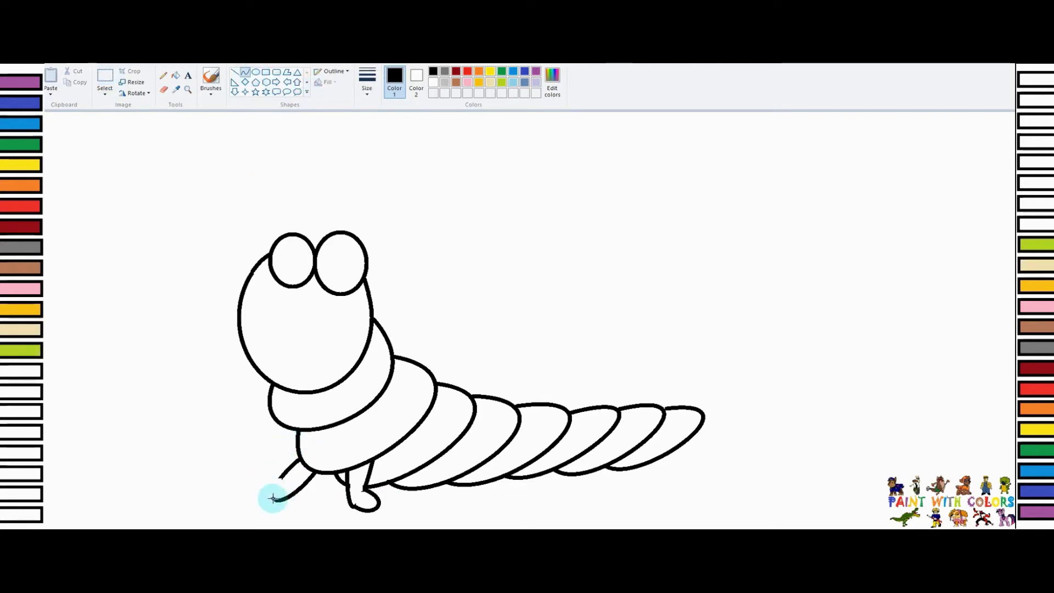
{"action": "mouse_move", "coordinate": [273, 498]}
{"action": "left_mouse_down"}
{"action": "mouse_move", "coordinate": [280, 477]}
{"action": "mouse_move", "coordinate": [254, 503]}
{"action": "mouse_move", "coordinate": [254, 475]}
{"action": "left_mouse_up"}
{"action": "left_click", "coordinate": [515, 292]}
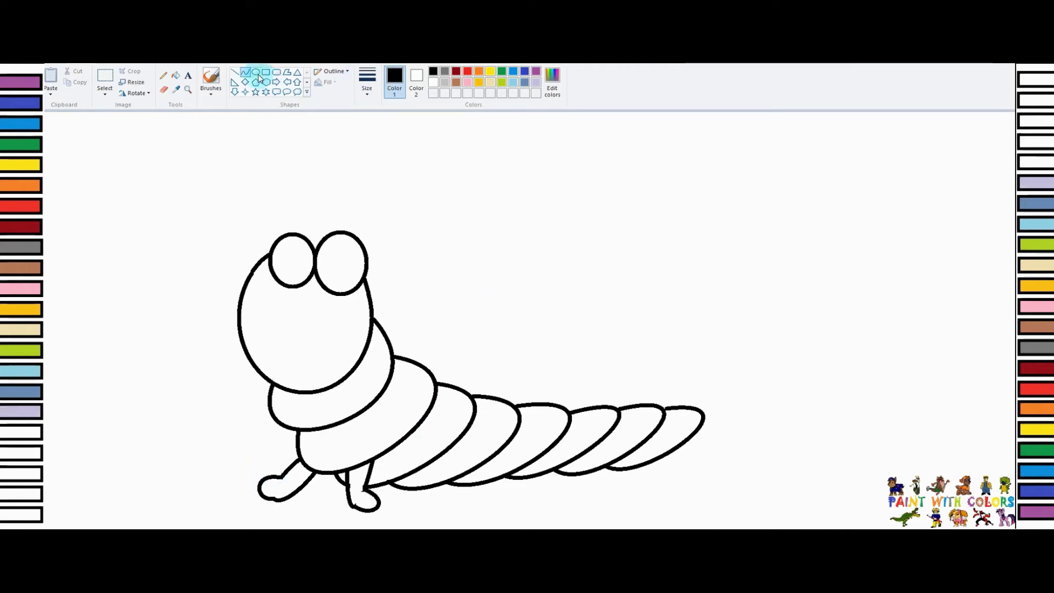
- Draw a short curved leg below the fourth segment, with its tip cut away for a small rounded foot pointing right
{"action": "left_click_drag", "start_coordinate": [409, 488], "coordinate": [434, 512]}
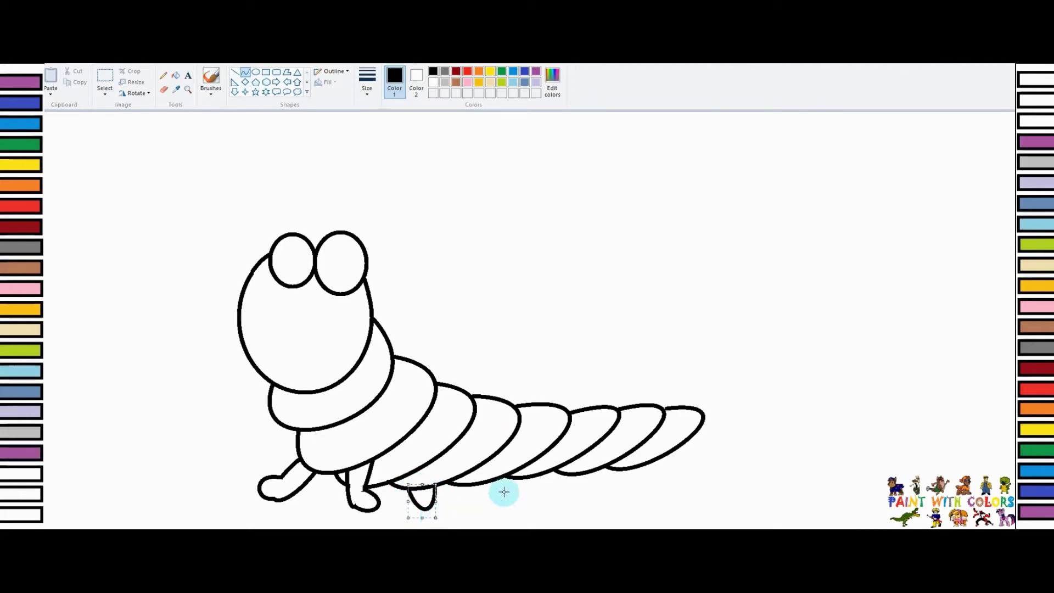
{"action": "left_click", "coordinate": [105, 77]}
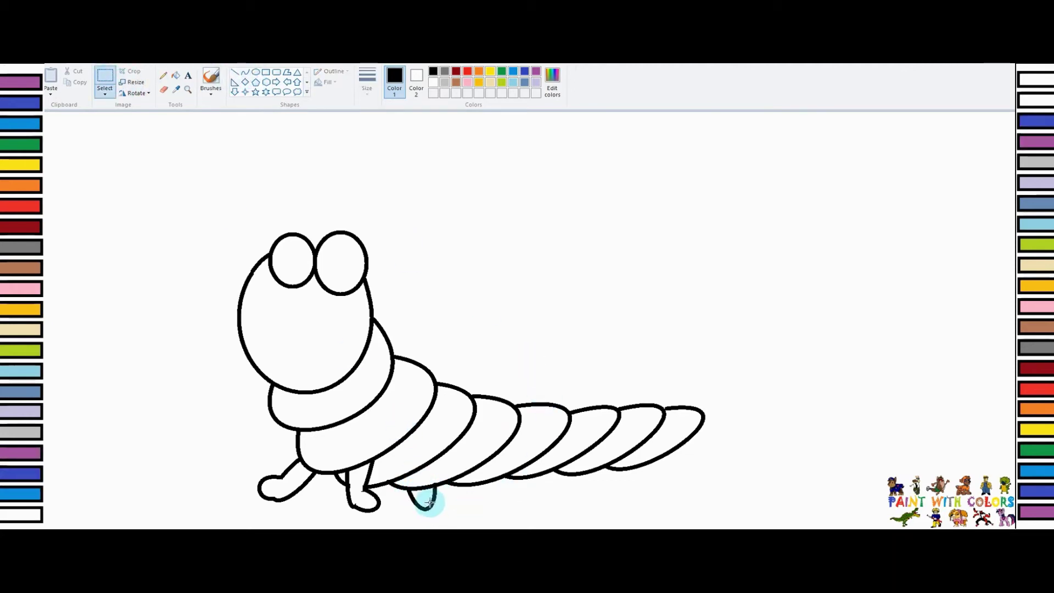
{"action": "left_click_drag", "start_coordinate": [426, 498], "coordinate": [439, 509]}
{"action": "left_click", "coordinate": [245, 72]}
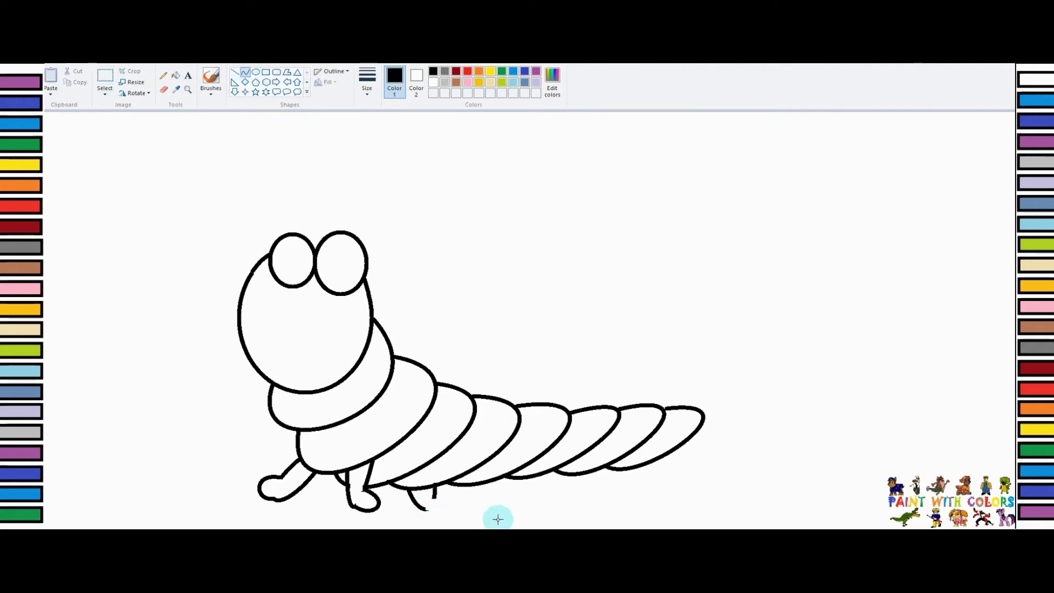
{"action": "mouse_move", "coordinate": [434, 500]}
{"action": "left_mouse_down"}
{"action": "mouse_move", "coordinate": [444, 516]}
{"action": "mouse_move", "coordinate": [447, 497]}
{"action": "left_mouse_up"}
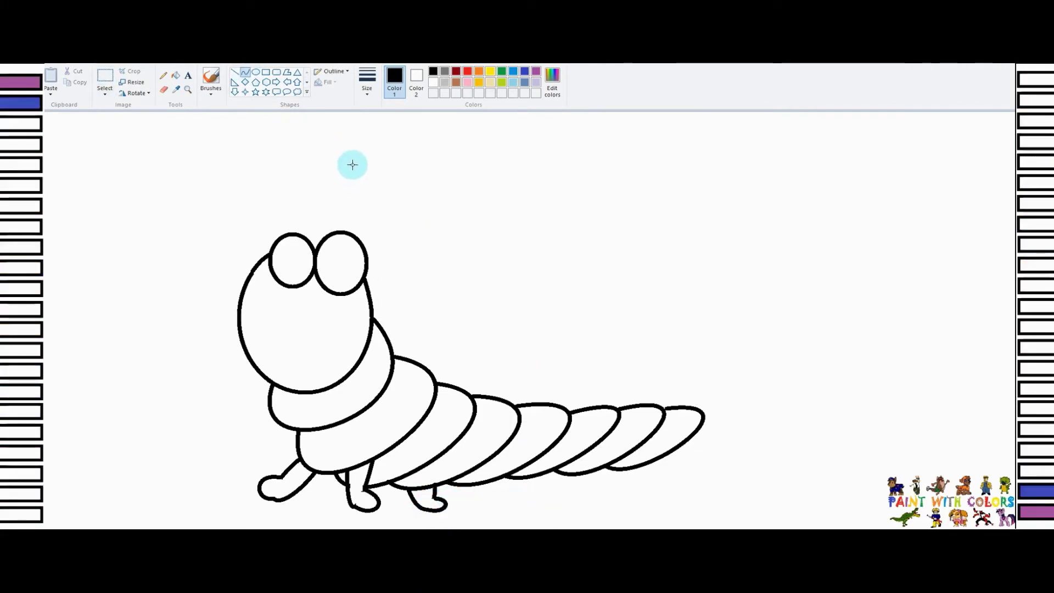
- Draw a short curved leg below the fifth segment and end it with a small rounded foot pointing right
{"action": "left_click", "coordinate": [471, 466]}
{"action": "mouse_move", "coordinate": [468, 485]}
{"action": "left_mouse_down"}
{"action": "mouse_move", "coordinate": [490, 483]}
{"action": "mouse_move", "coordinate": [478, 509]}
{"action": "mouse_move", "coordinate": [488, 512]}
{"action": "left_mouse_up"}
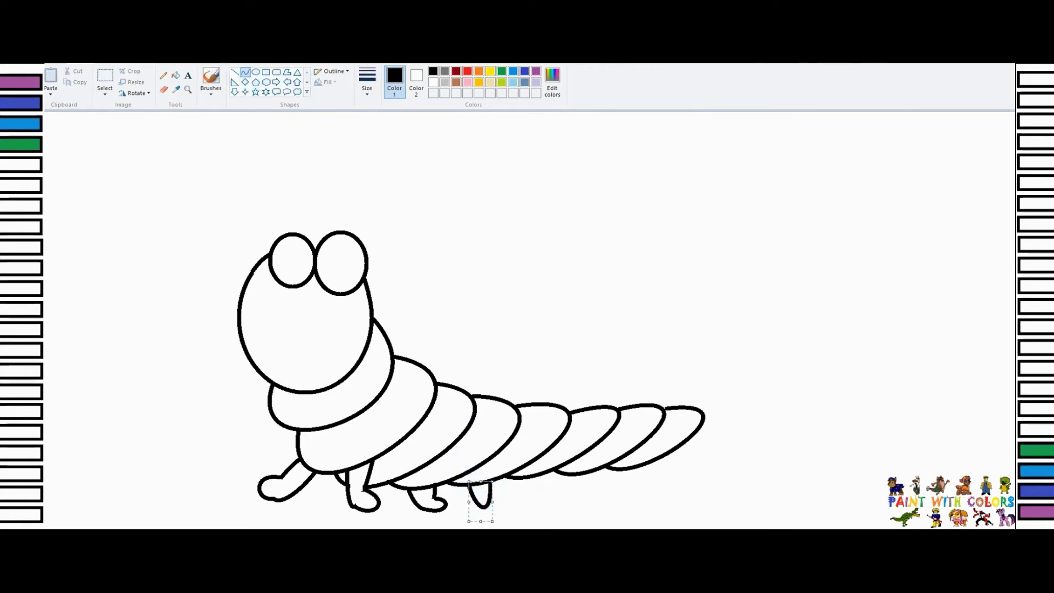
{"action": "left_click", "coordinate": [105, 77]}
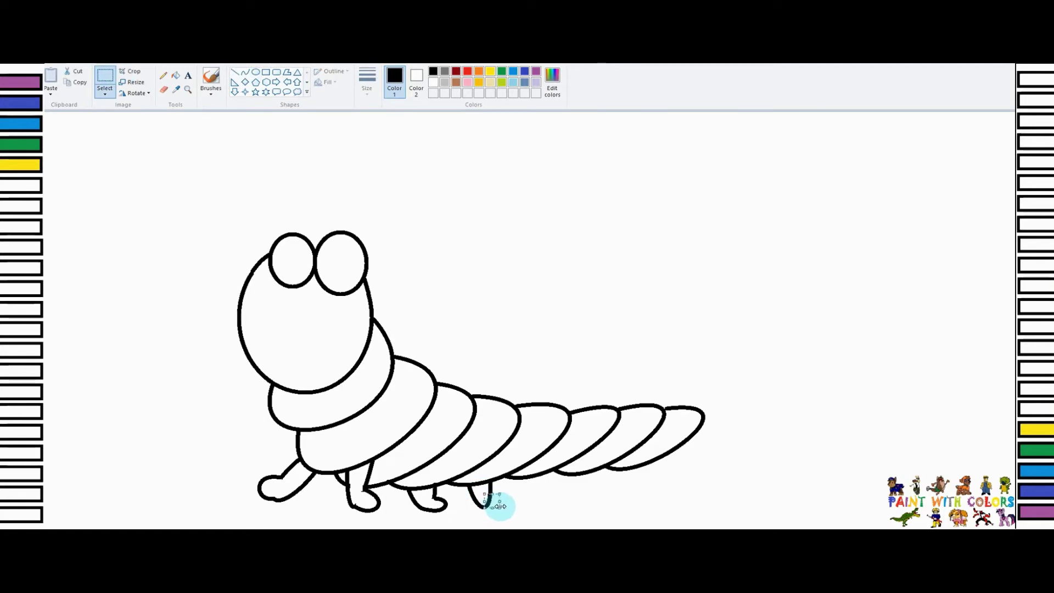
{"action": "left_click", "coordinate": [245, 72]}
{"action": "left_click_drag", "start_coordinate": [490, 482], "coordinate": [492, 502]}
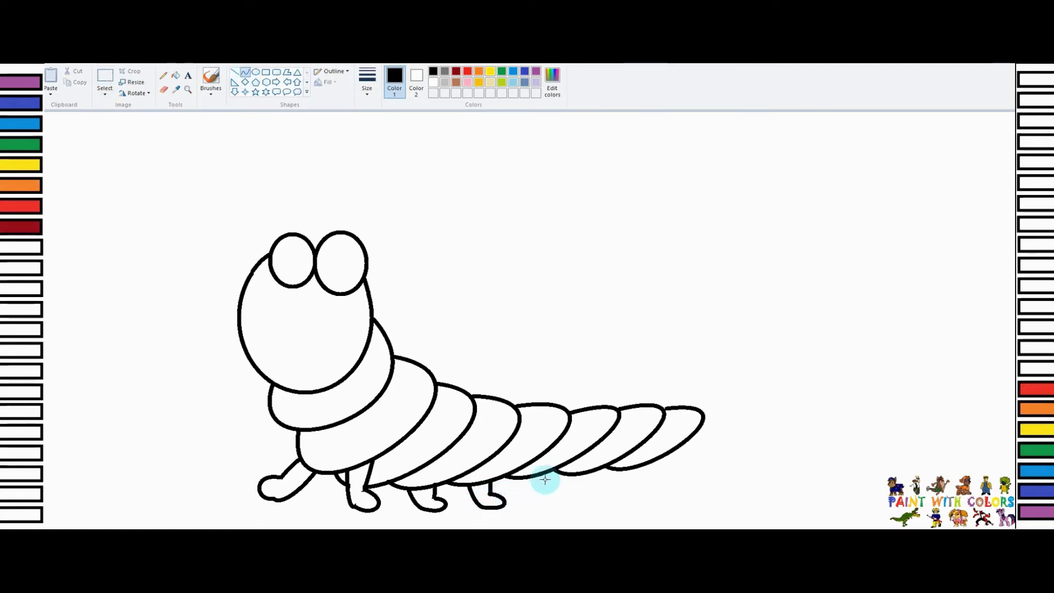
- Draw a short curved leg below the sixth segment and replace its tip with a small rounded foot pointing right
{"action": "left_click", "coordinate": [245, 73]}
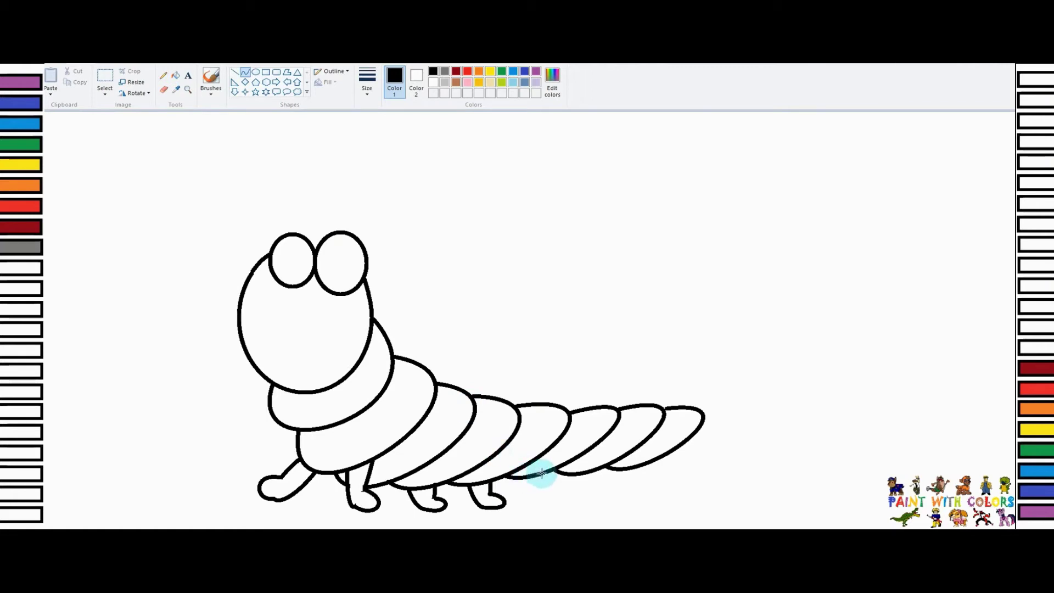
{"action": "left_click_drag", "start_coordinate": [542, 473], "coordinate": [530, 507]}
{"action": "left_click", "coordinate": [550, 503]}
{"action": "left_click", "coordinate": [105, 79]}
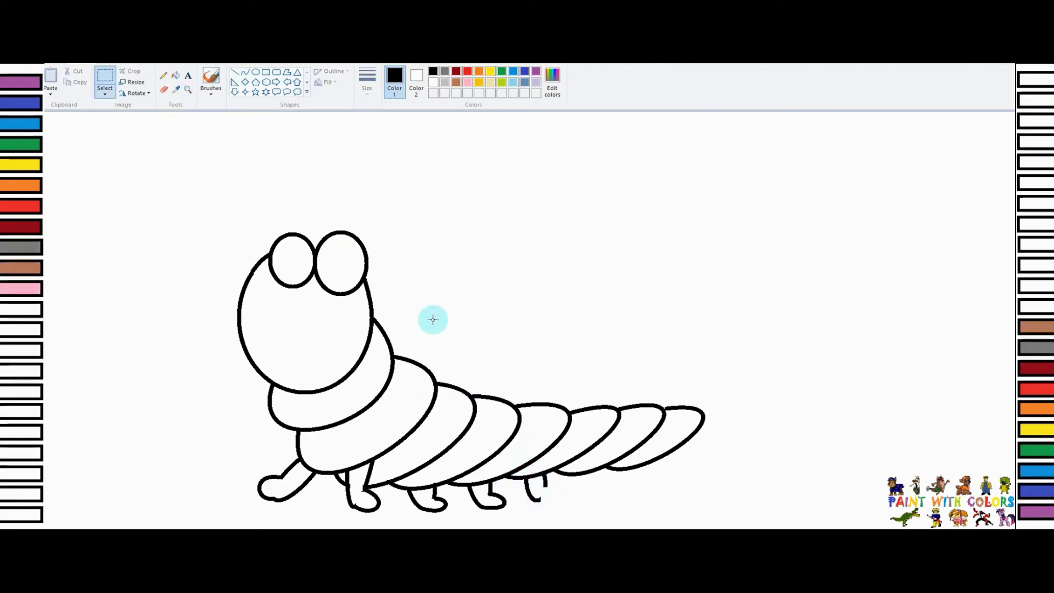
{"action": "left_click", "coordinate": [245, 72]}
{"action": "mouse_move", "coordinate": [536, 496]}
{"action": "left_mouse_down"}
{"action": "mouse_move", "coordinate": [545, 488]}
{"action": "mouse_move", "coordinate": [556, 507]}
{"action": "left_mouse_up"}
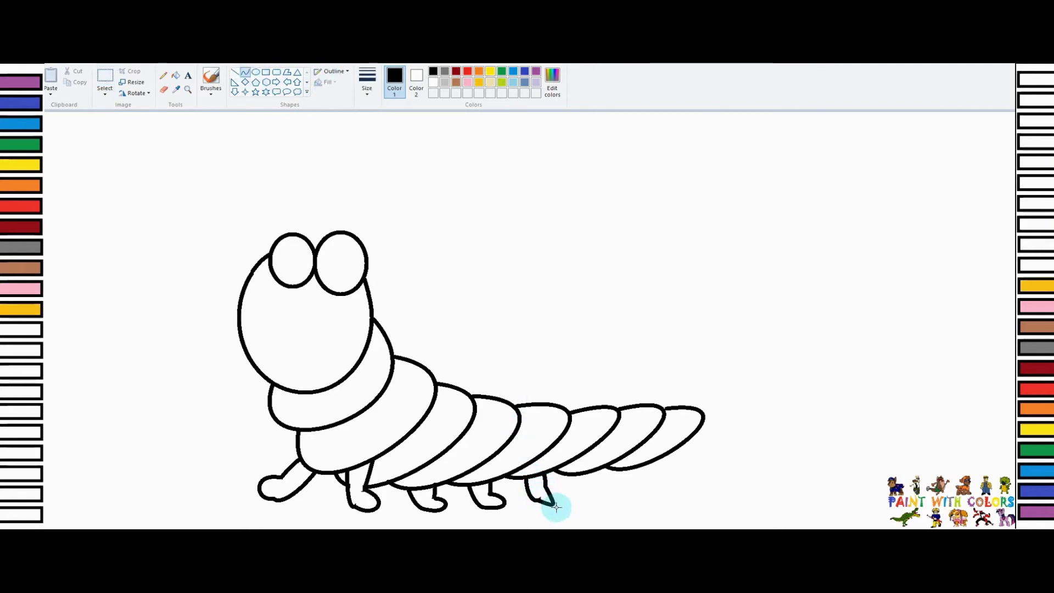
- Draw a slightly smaller curved leg with a rounded foot pointing right below the seventh segment
{"action": "left_click", "coordinate": [247, 72]}
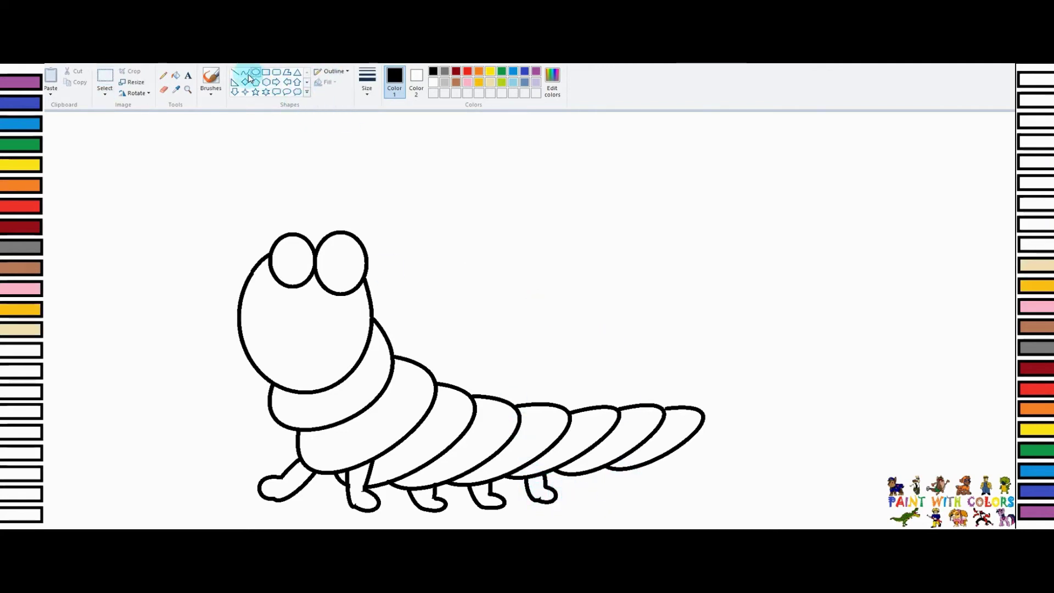
{"action": "left_click_drag", "start_coordinate": [588, 481], "coordinate": [598, 494]}
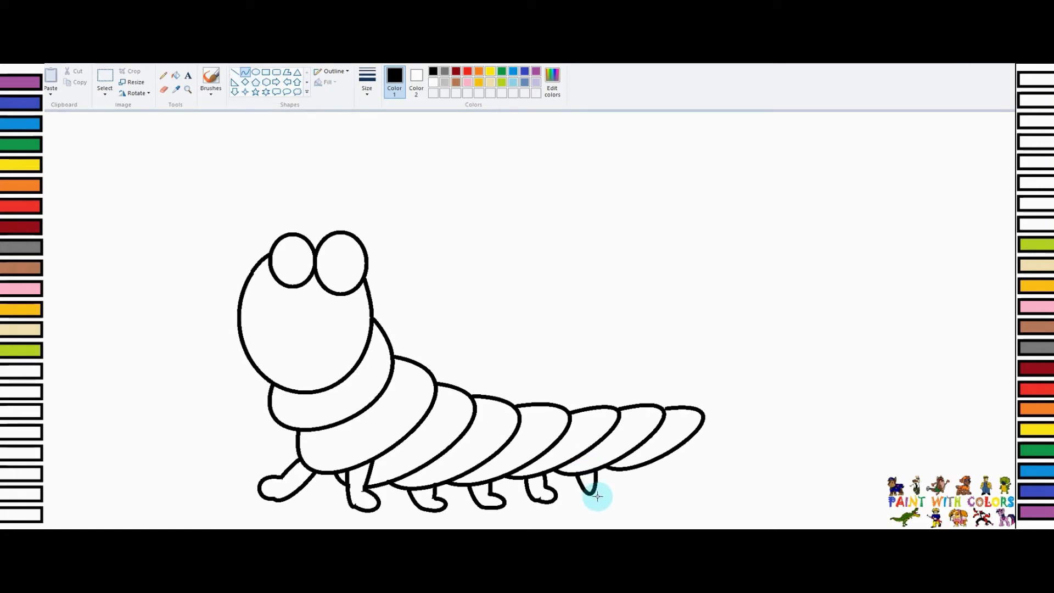
{"action": "left_click", "coordinate": [105, 78]}
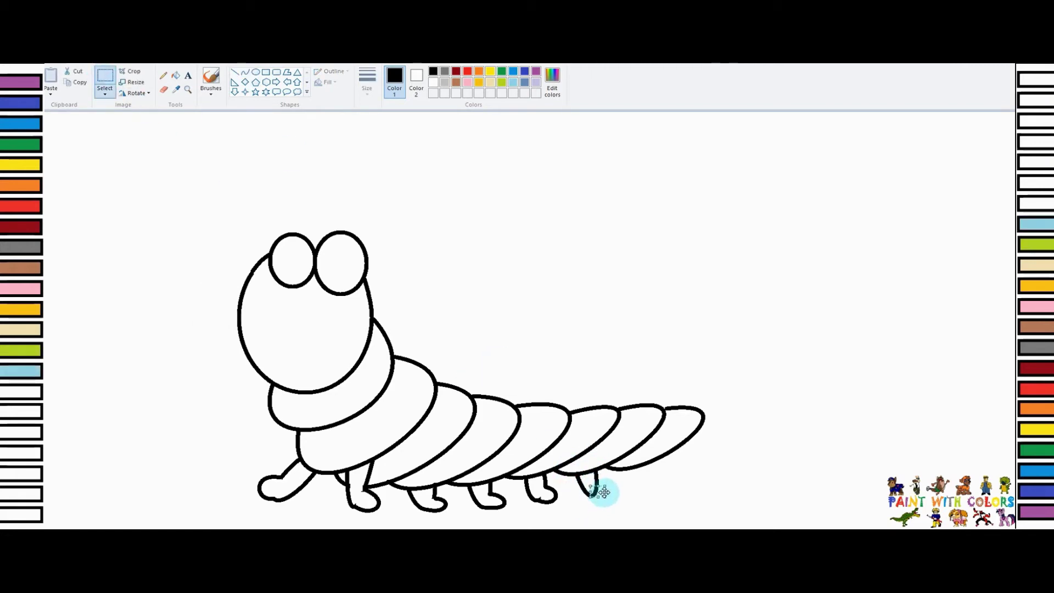
{"action": "left_click", "coordinate": [245, 72]}
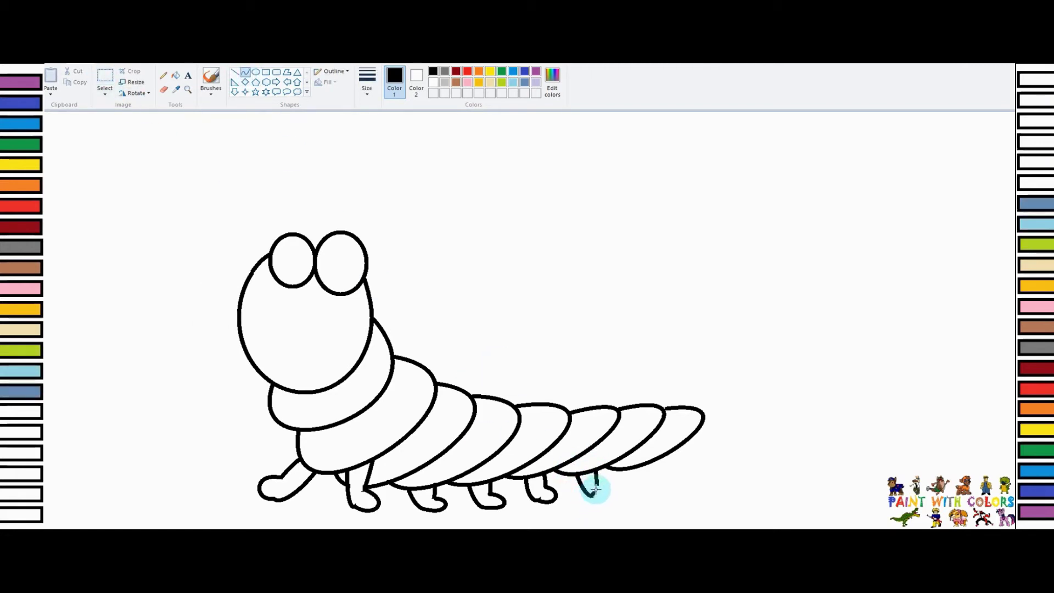
{"action": "left_click_drag", "start_coordinate": [597, 487], "coordinate": [610, 491]}
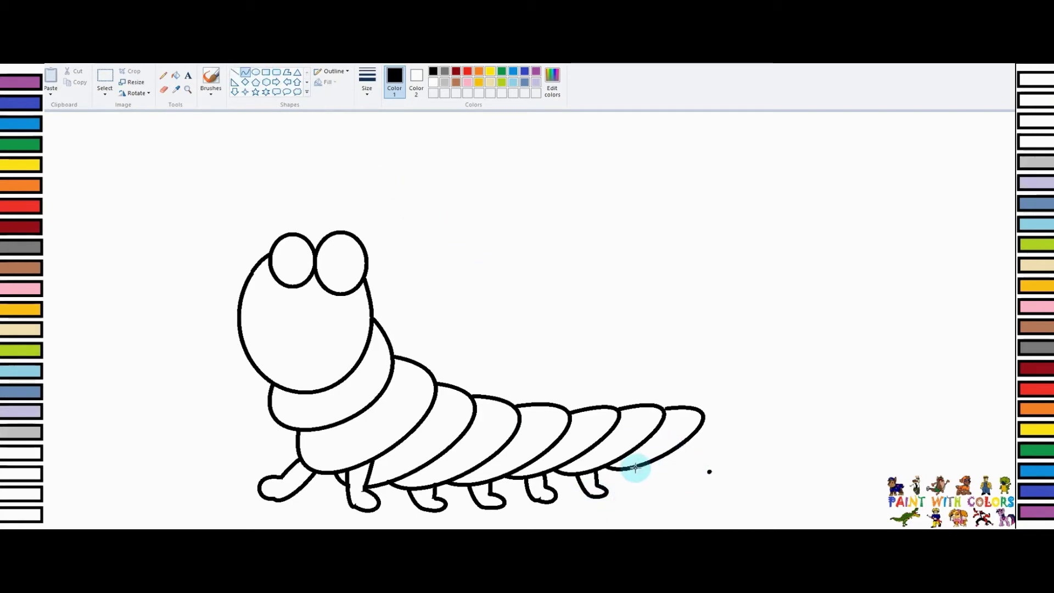
- Draw the last curved leg below the tail segment and replace its tip with a small foot pointing right
{"action": "left_click_drag", "start_coordinate": [646, 465], "coordinate": [660, 492]}
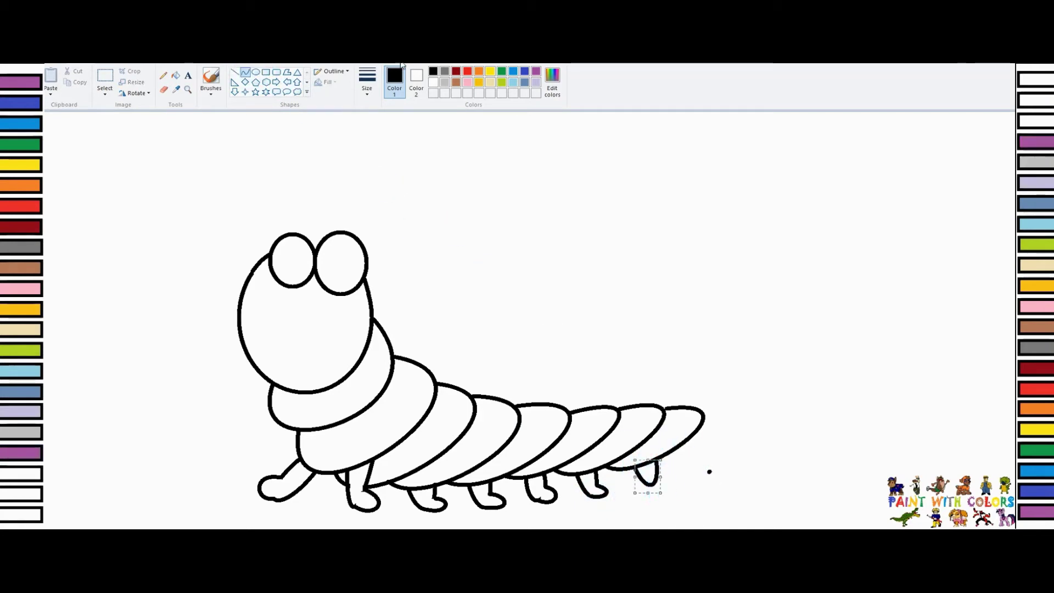
{"action": "left_click", "coordinate": [104, 76]}
{"action": "left_click", "coordinate": [649, 477]}
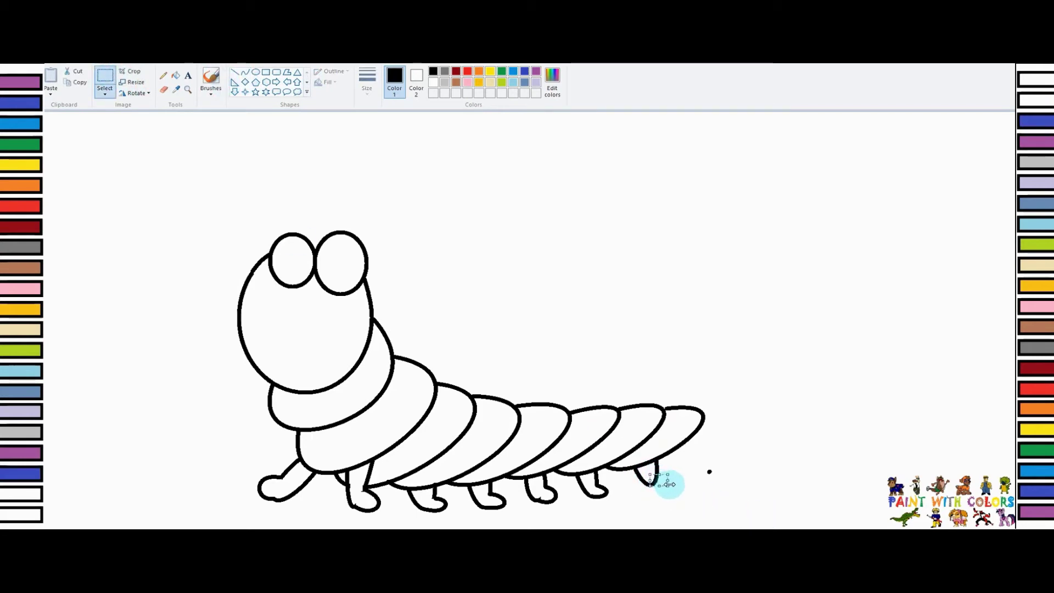
{"action": "left_click", "coordinate": [245, 72]}
{"action": "left_click", "coordinate": [652, 481]}
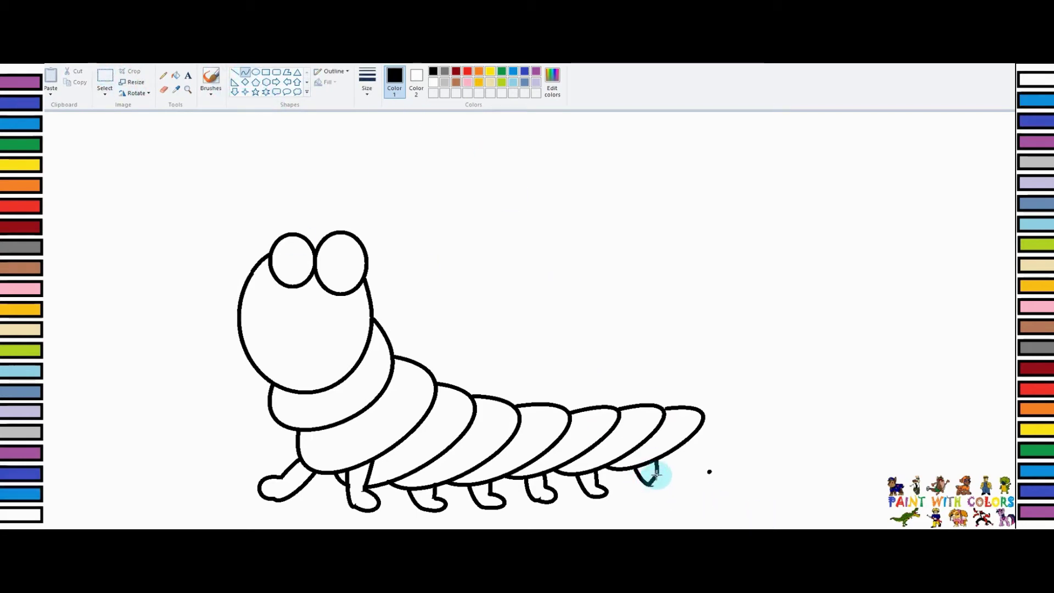
{"action": "left_click_drag", "start_coordinate": [657, 475], "coordinate": [680, 469]}
{"action": "left_click", "coordinate": [778, 403]}
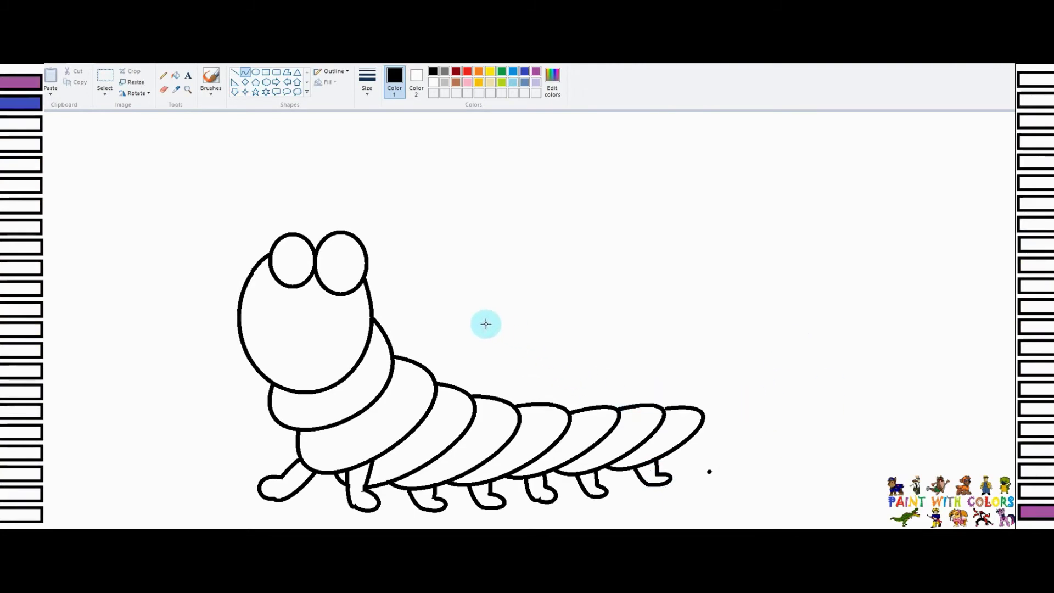
- Draw a small low arch between the tops of the two eyes with a curve, undoing the first, higher version
{"action": "left_click", "coordinate": [252, 72]}
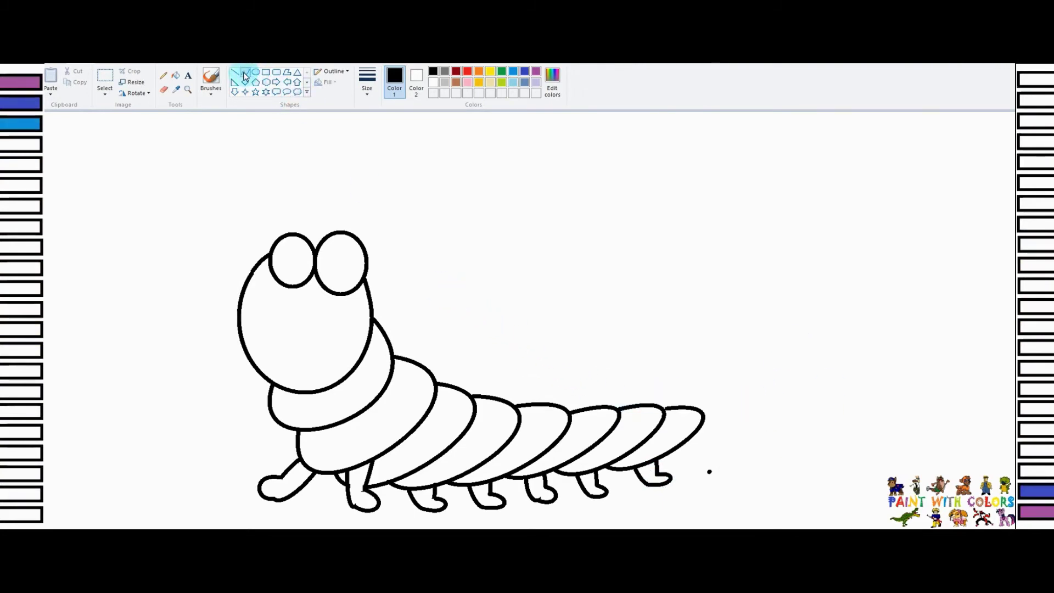
{"action": "left_click_drag", "start_coordinate": [300, 232], "coordinate": [325, 236]}
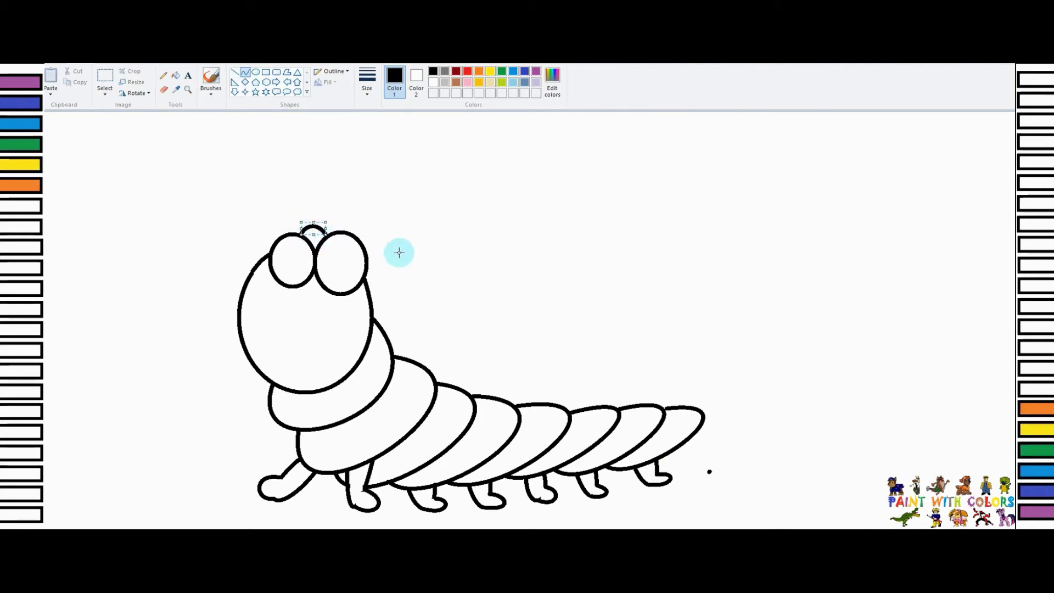
{"action": "key", "text": "ctrl+z"}
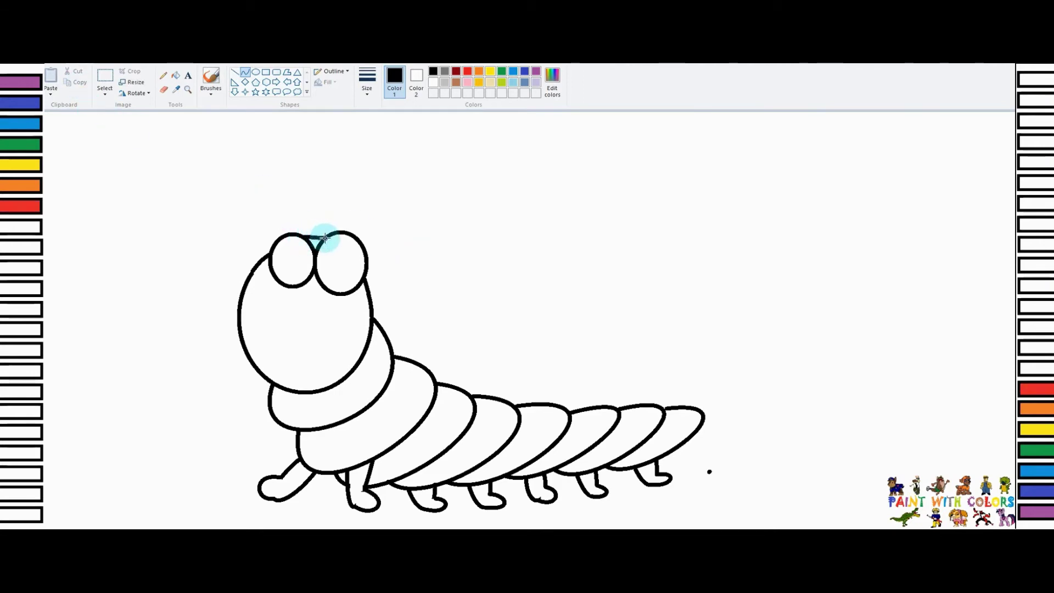
{"action": "left_click", "coordinate": [365, 182]}
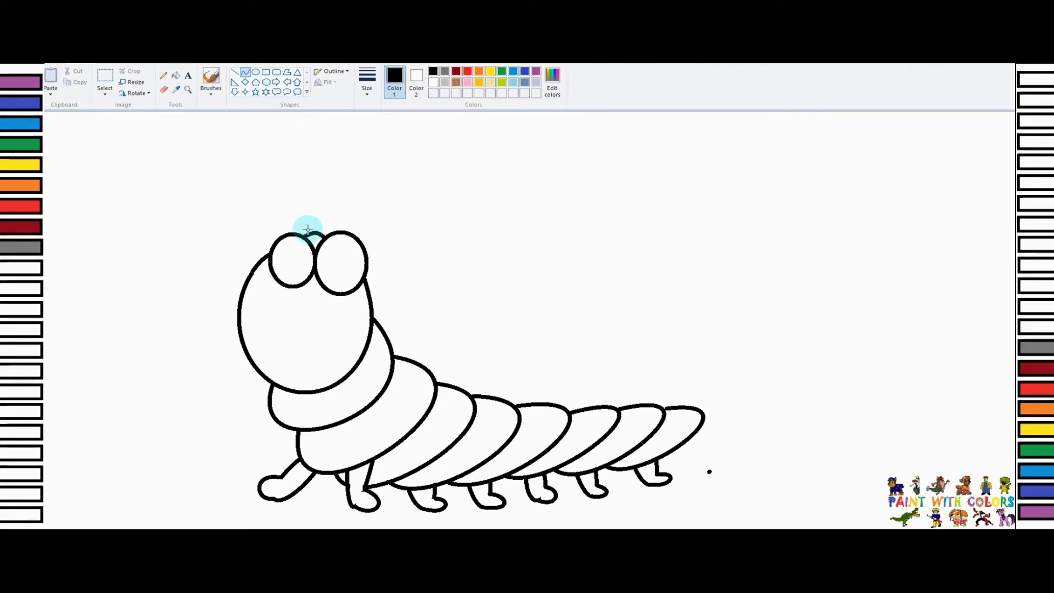
- Draw the left antenna as two parallel curved lines rising from the arch and cap it with a small oval
{"action": "mouse_move", "coordinate": [309, 233]}
{"action": "left_mouse_down"}
{"action": "mouse_move", "coordinate": [279, 181]}
{"action": "mouse_move", "coordinate": [313, 230]}
{"action": "mouse_move", "coordinate": [303, 193]}
{"action": "left_mouse_up"}
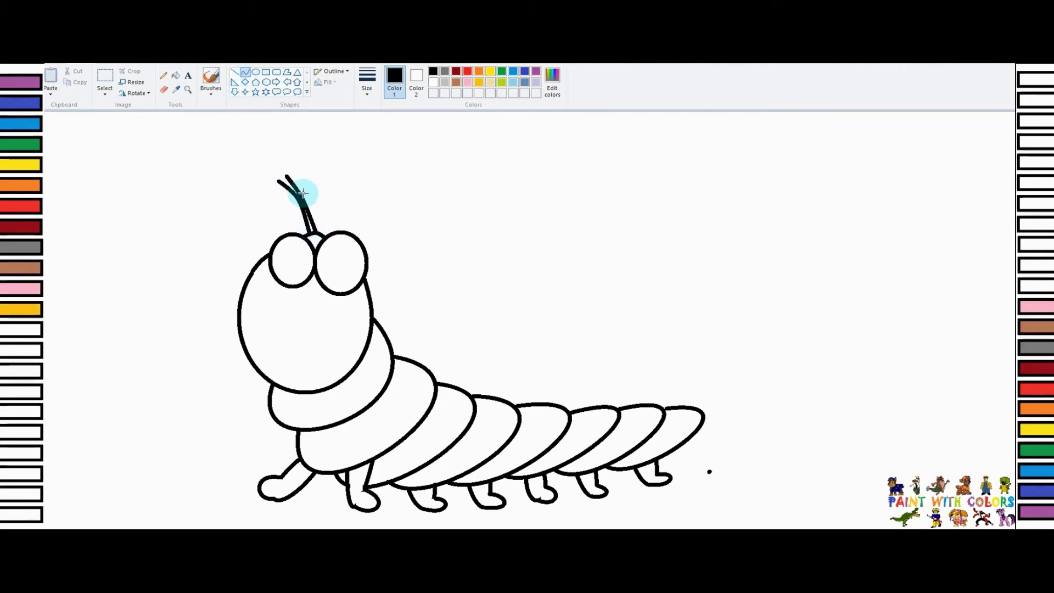
{"action": "left_click", "coordinate": [255, 72]}
{"action": "left_click_drag", "start_coordinate": [258, 163], "coordinate": [283, 180]}
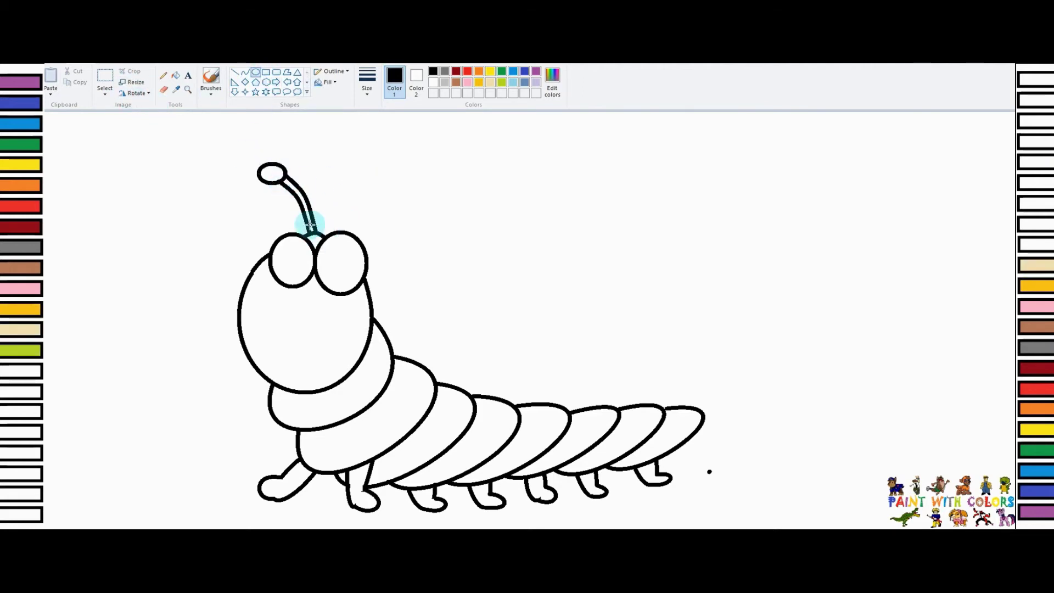
- Draw the right antenna as two curved lines bending to the right and cap it with a small oval
{"action": "left_click", "coordinate": [245, 72]}
{"action": "mouse_move", "coordinate": [319, 233]}
{"action": "left_mouse_down"}
{"action": "mouse_move", "coordinate": [358, 183]}
{"action": "mouse_move", "coordinate": [337, 196]}
{"action": "left_mouse_up"}
{"action": "left_click", "coordinate": [242, 76]}
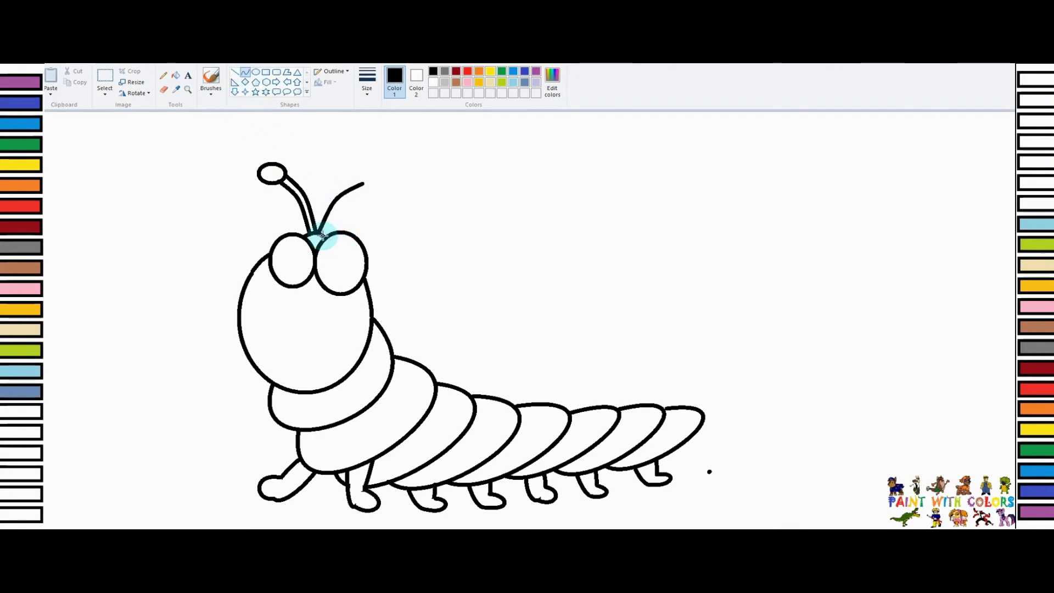
{"action": "mouse_move", "coordinate": [318, 234]}
{"action": "left_mouse_down"}
{"action": "mouse_move", "coordinate": [366, 191]}
{"action": "mouse_move", "coordinate": [340, 201]}
{"action": "mouse_move", "coordinate": [371, 187]}
{"action": "mouse_move", "coordinate": [365, 168]}
{"action": "mouse_move", "coordinate": [390, 169]}
{"action": "left_mouse_up"}
{"action": "left_click", "coordinate": [256, 72]}
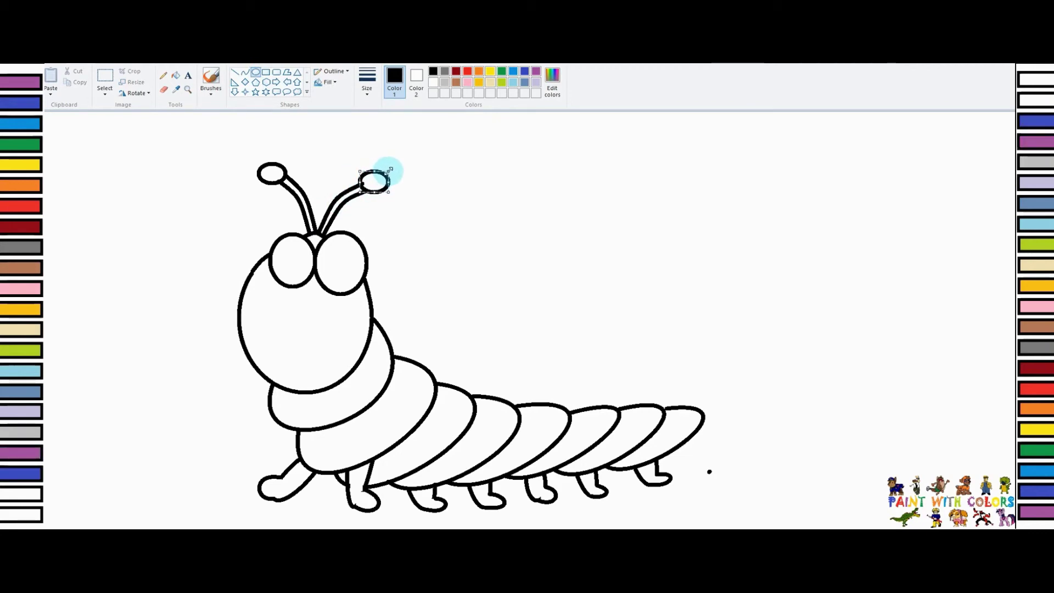
{"action": "left_click", "coordinate": [454, 141]}
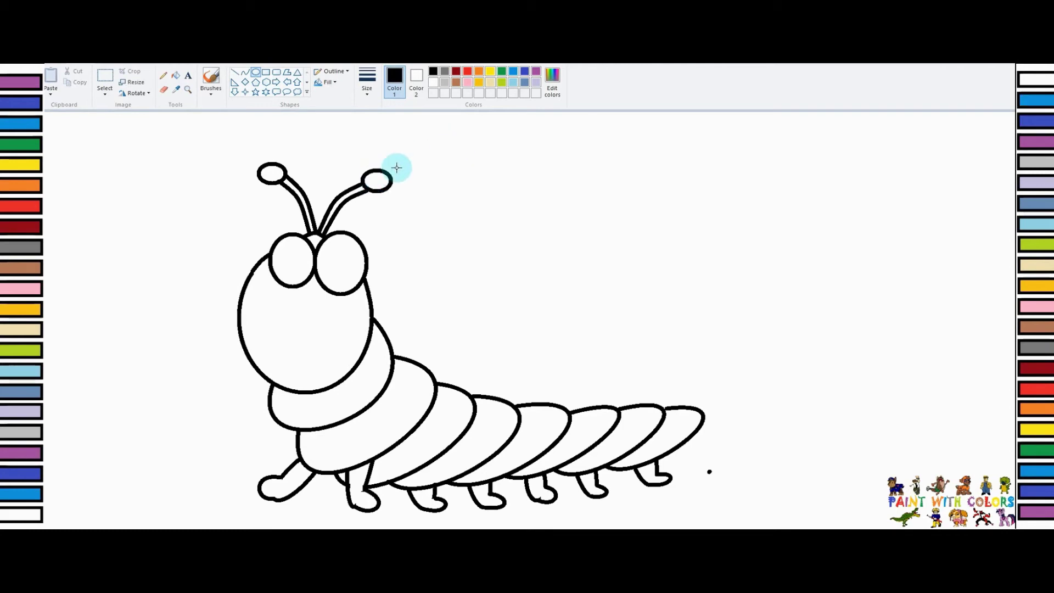
- Draw a narrow upright oval pupil in the middle of each eye and fill both pupils with black
{"action": "mouse_move", "coordinate": [288, 253]}
{"action": "left_mouse_down"}
{"action": "mouse_move", "coordinate": [303, 275]}
{"action": "mouse_move", "coordinate": [348, 276]}
{"action": "left_mouse_up"}
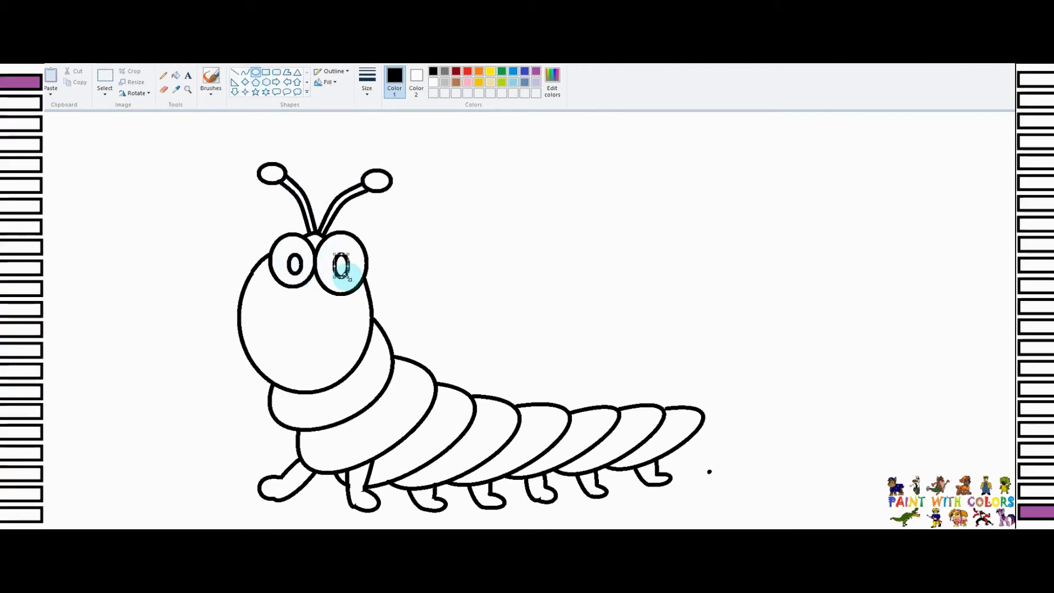
{"action": "left_click", "coordinate": [434, 232]}
{"action": "left_click", "coordinate": [175, 75]}
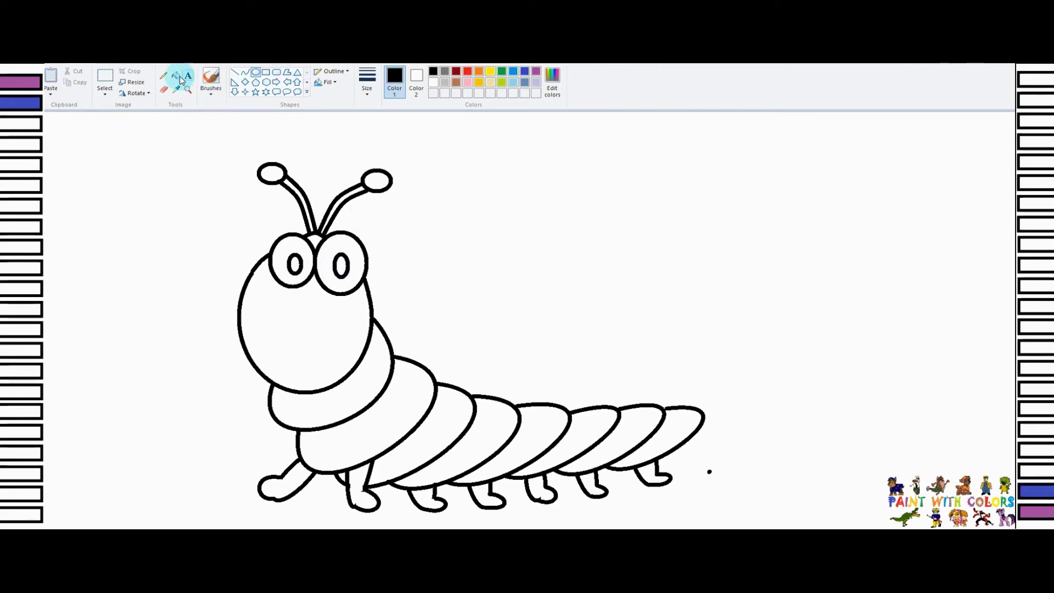
{"action": "left_click", "coordinate": [295, 264]}
{"action": "left_click", "coordinate": [341, 265]}
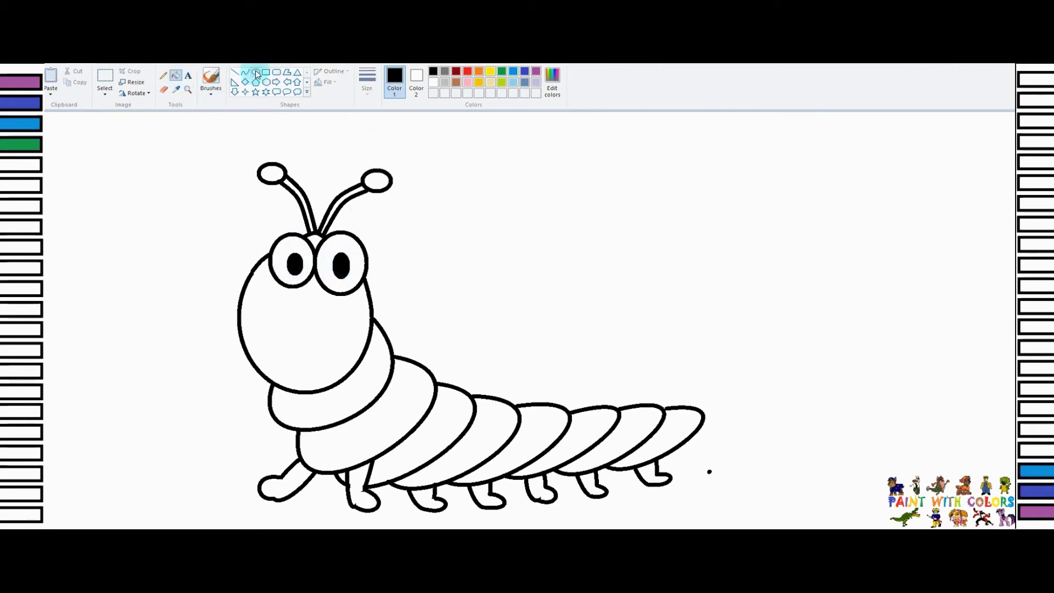
- Dab a small white highlight with the brush in the upper part of each black pupil
{"action": "left_click", "coordinate": [211, 78]}
{"action": "left_click", "coordinate": [367, 81]}
{"action": "left_click", "coordinate": [393, 160]}
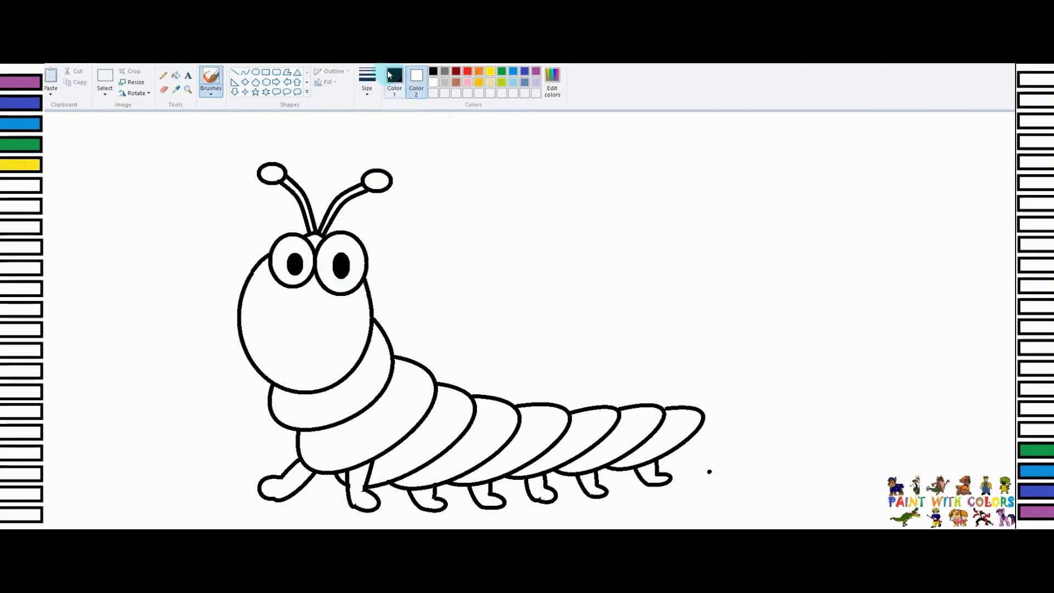
{"action": "left_click", "coordinate": [433, 83]}
{"action": "left_click", "coordinate": [295, 261]}
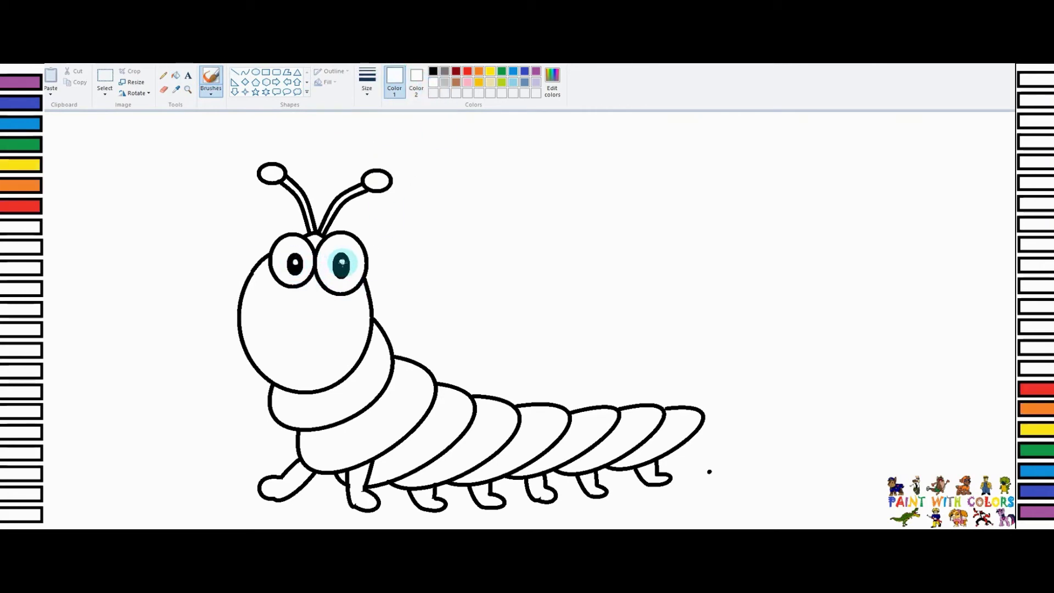
- Draw a wide U-shaped black smile below the eyes with a curve, undoing the first attempt
{"action": "left_click", "coordinate": [245, 72]}
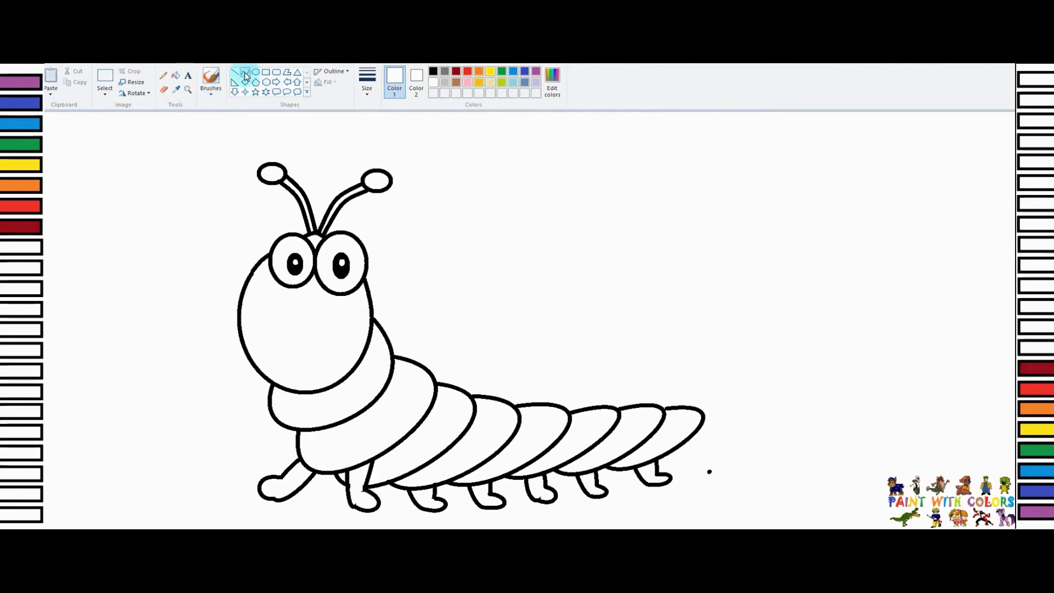
{"action": "left_click", "coordinate": [433, 70]}
{"action": "mouse_move", "coordinate": [275, 322]}
{"action": "left_mouse_down"}
{"action": "mouse_move", "coordinate": [321, 326]}
{"action": "mouse_move", "coordinate": [316, 334]}
{"action": "mouse_move", "coordinate": [337, 320]}
{"action": "mouse_move", "coordinate": [313, 347]}
{"action": "mouse_move", "coordinate": [326, 363]}
{"action": "left_mouse_up"}
{"action": "key", "text": "ctrl+z"}
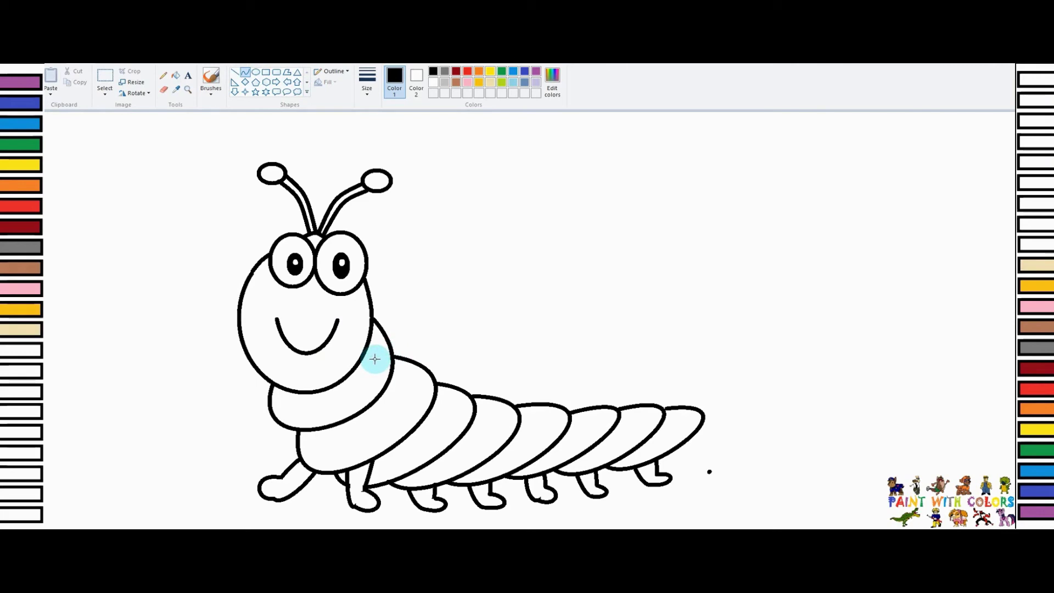
- Draw two parallel black curves rising to the right from the neck segment as the outline of the right raised arm
{"action": "mouse_move", "coordinate": [374, 359]}
{"action": "left_mouse_down"}
{"action": "mouse_move", "coordinate": [426, 302]}
{"action": "mouse_move", "coordinate": [396, 319]}
{"action": "left_mouse_up"}
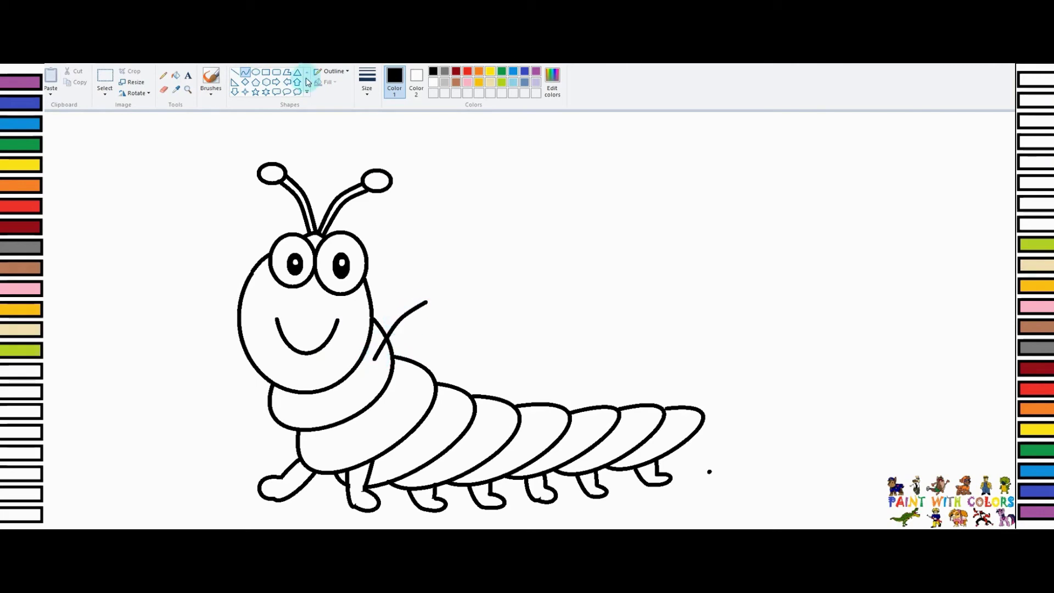
{"action": "left_click", "coordinate": [255, 72]}
{"action": "left_click", "coordinate": [249, 76]}
{"action": "mouse_move", "coordinate": [378, 360]}
{"action": "left_mouse_down"}
{"action": "mouse_move", "coordinate": [430, 309]}
{"action": "mouse_move", "coordinate": [402, 333]}
{"action": "left_mouse_up"}
- Clear the body outline crossing between the two lines of the right arm and cap its end with a rounded hand
{"action": "left_click", "coordinate": [105, 77]}
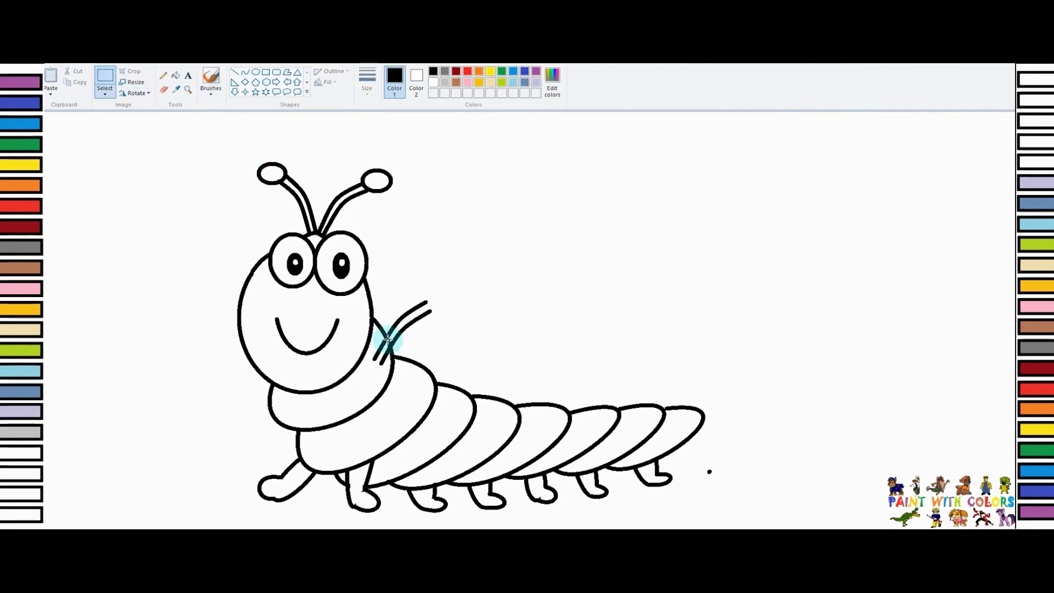
{"action": "key", "text": "Delete"}
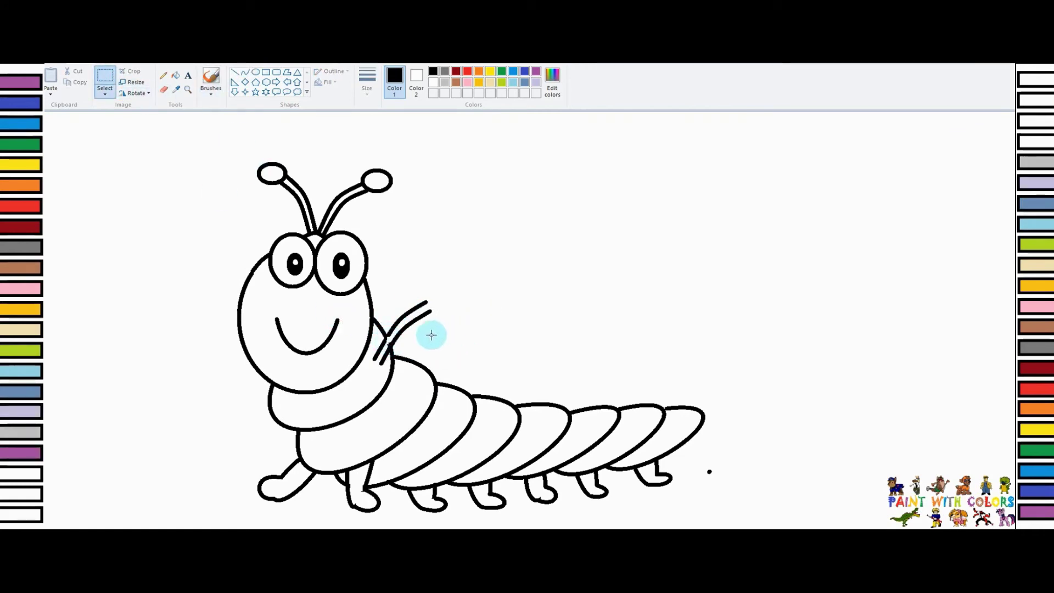
{"action": "left_click", "coordinate": [243, 73]}
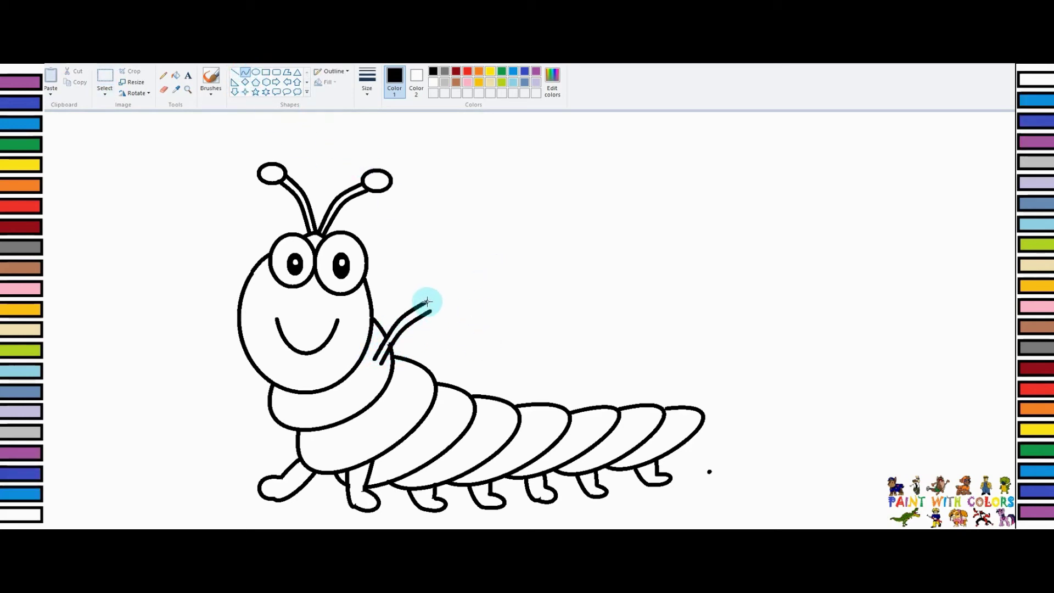
{"action": "mouse_move", "coordinate": [430, 304]}
{"action": "left_mouse_down"}
{"action": "mouse_move", "coordinate": [436, 283]}
{"action": "mouse_move", "coordinate": [464, 308]}
{"action": "mouse_move", "coordinate": [473, 290]}
{"action": "left_mouse_up"}
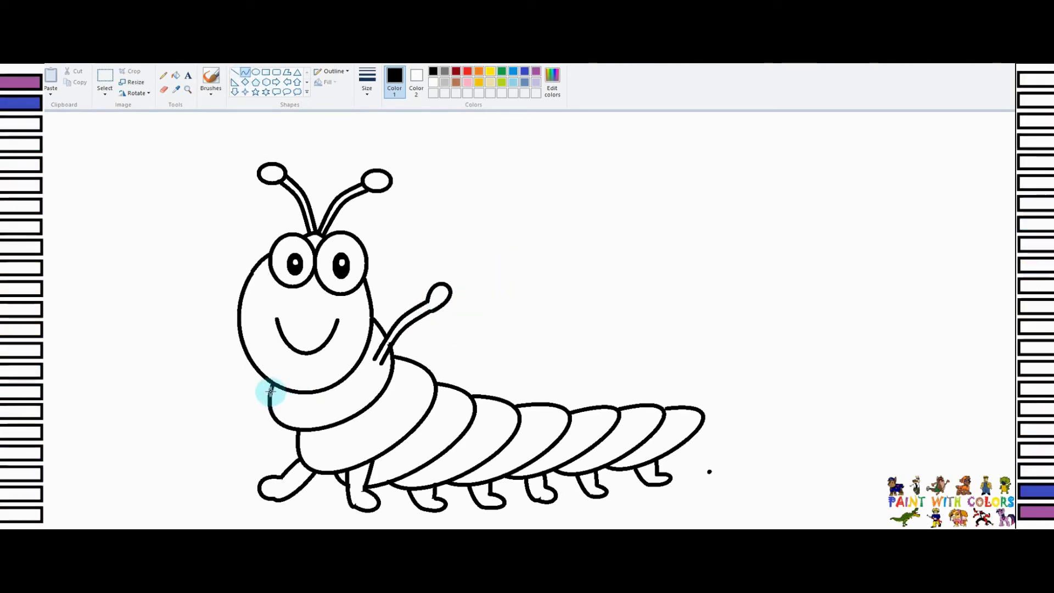
- Draw the left raised arm as two curved lines from the neck segment and cap it with a rounded hand
{"action": "mouse_move", "coordinate": [270, 391]}
{"action": "left_mouse_down"}
{"action": "mouse_move", "coordinate": [217, 352]}
{"action": "mouse_move", "coordinate": [240, 388]}
{"action": "mouse_move", "coordinate": [219, 372]}
{"action": "mouse_move", "coordinate": [204, 357]}
{"action": "mouse_move", "coordinate": [216, 341]}
{"action": "mouse_move", "coordinate": [223, 359]}
{"action": "left_mouse_up"}
{"action": "left_click", "coordinate": [246, 73]}
{"action": "left_click", "coordinate": [226, 372]}
{"action": "left_click", "coordinate": [221, 369]}
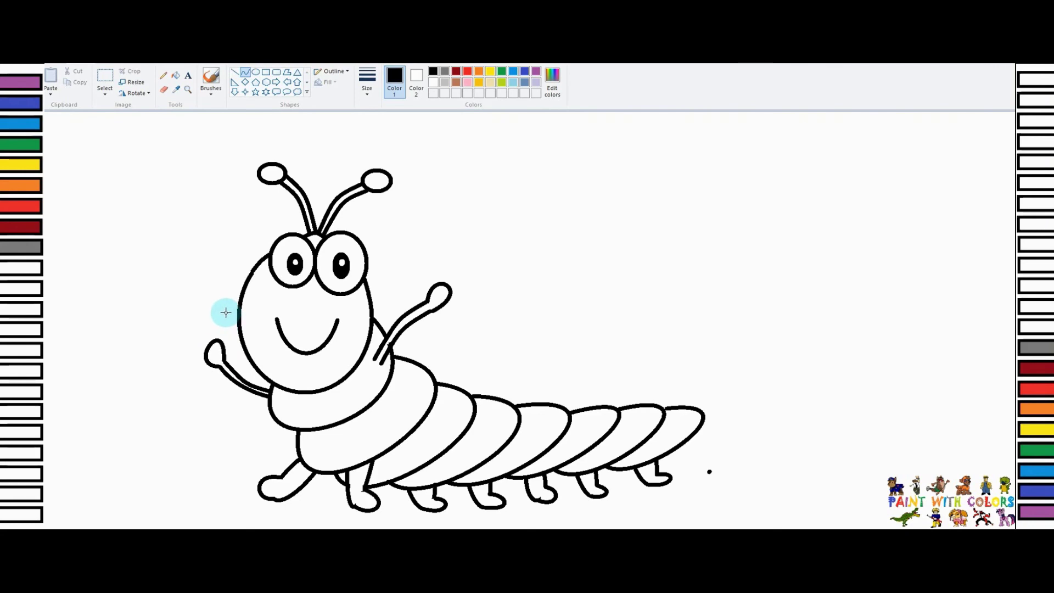
{"action": "left_click", "coordinate": [565, 212]}
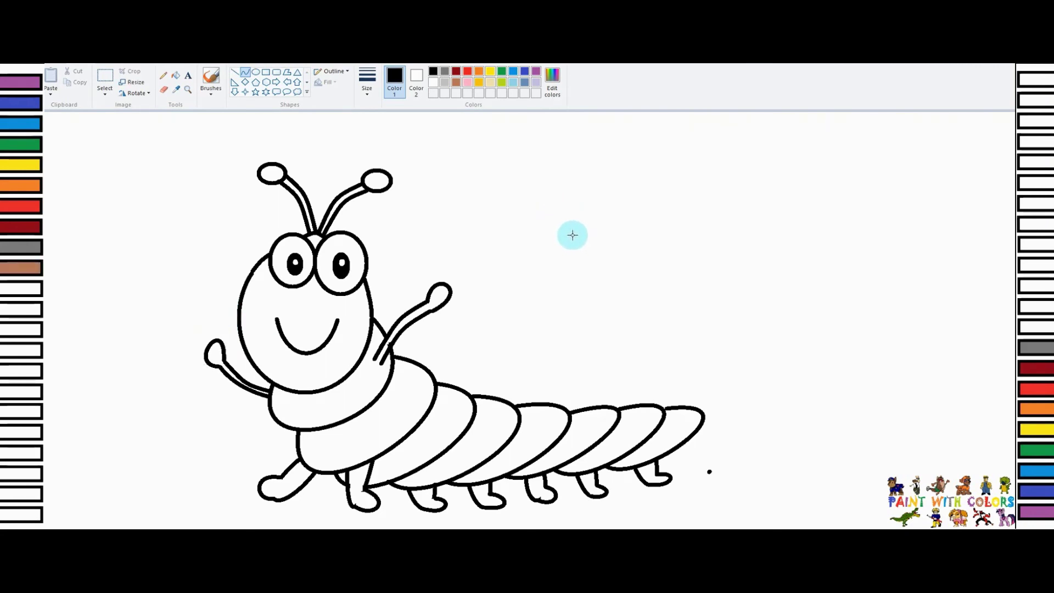
- Fill the oval tips of both antennae with yellow
{"action": "left_click", "coordinate": [176, 75]}
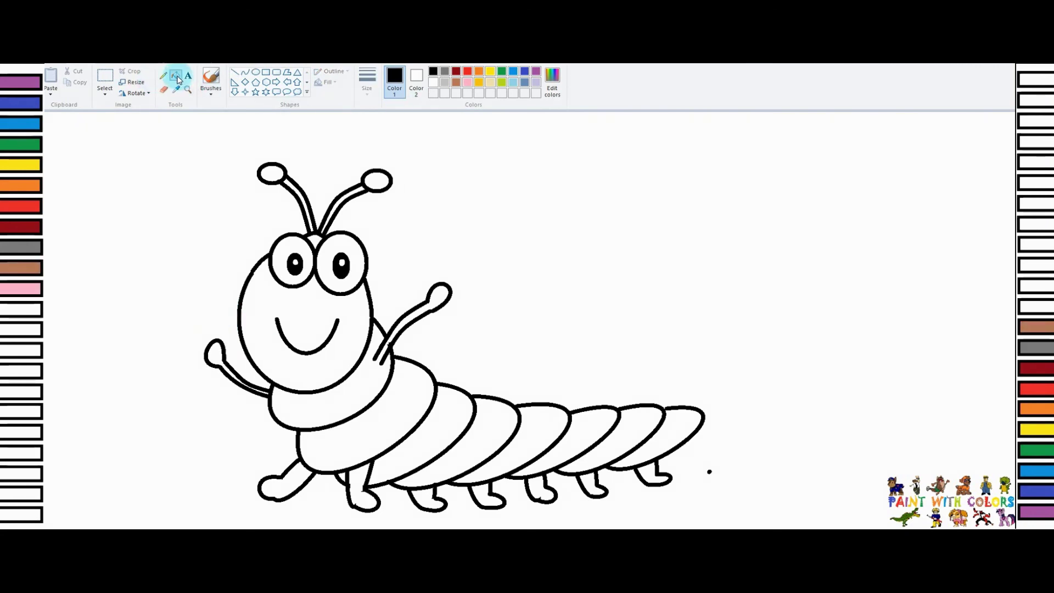
{"action": "left_click", "coordinate": [491, 73]}
{"action": "left_click", "coordinate": [377, 179]}
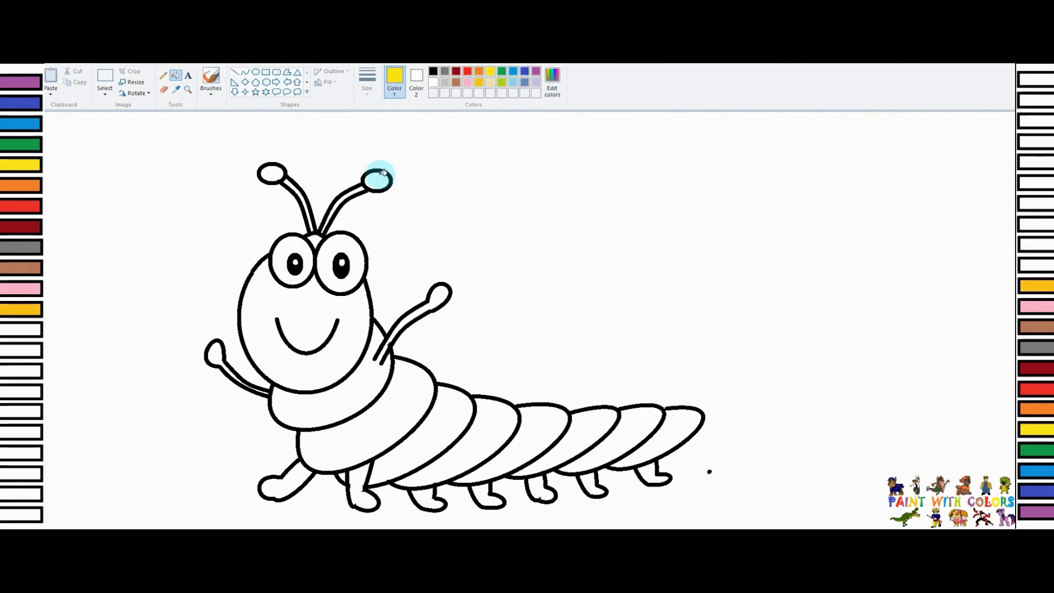
{"action": "left_click", "coordinate": [272, 173]}
- Fill both antenna stalks with orange, undoing the fill that recolours the black outline
{"action": "left_click", "coordinate": [479, 70]}
{"action": "left_click", "coordinate": [322, 199]}
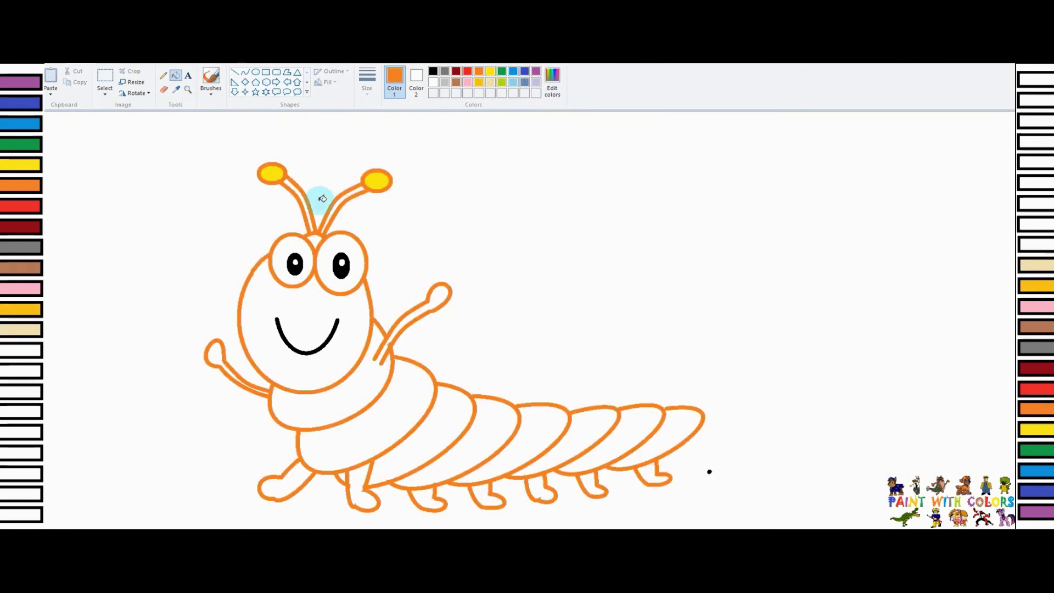
{"action": "key", "text": "ctrl+z"}
{"action": "left_click", "coordinate": [293, 189]}
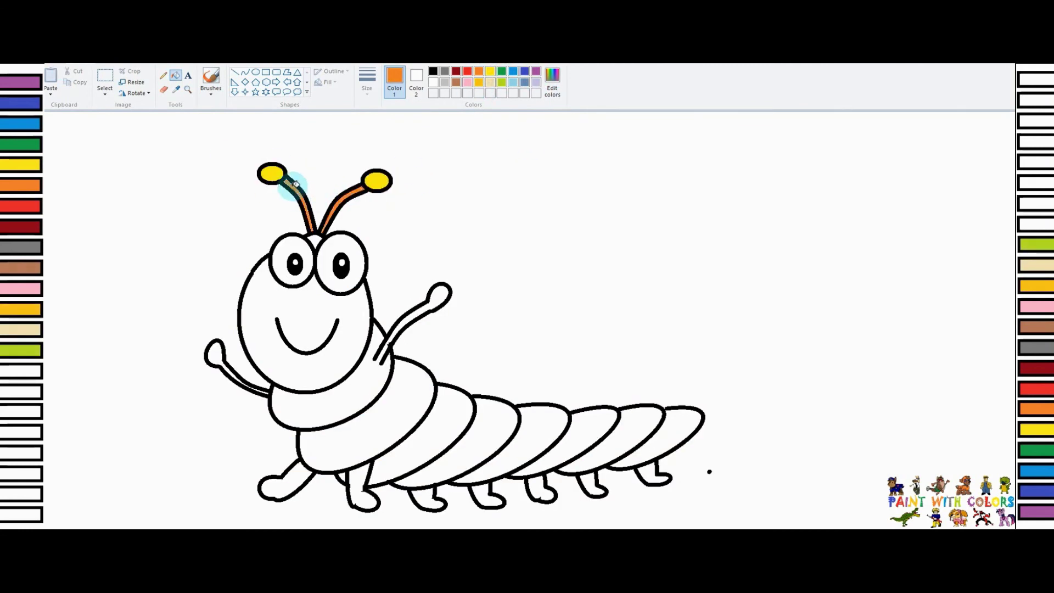
- Fill the caterpillar's head with lime green, including the small gap between the tops of the eyes
{"action": "left_click", "coordinate": [502, 83]}
{"action": "left_click", "coordinate": [355, 296]}
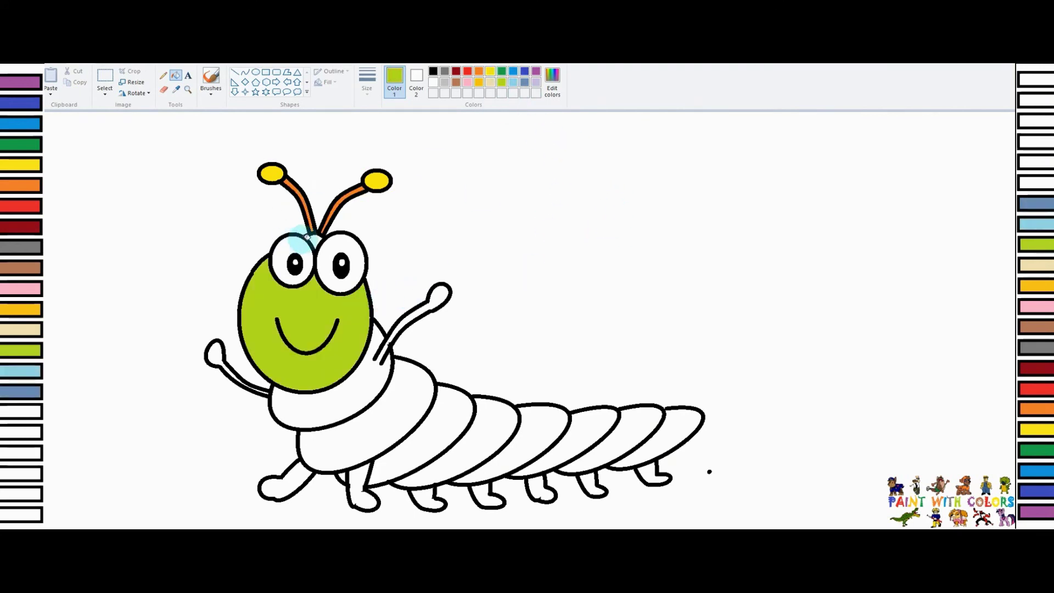
{"action": "left_click", "coordinate": [307, 237]}
- Define a lighter green custom color (red 202, green 237, blue 97) and fill the neck segment and both arms with it
{"action": "left_click", "coordinate": [552, 82]}
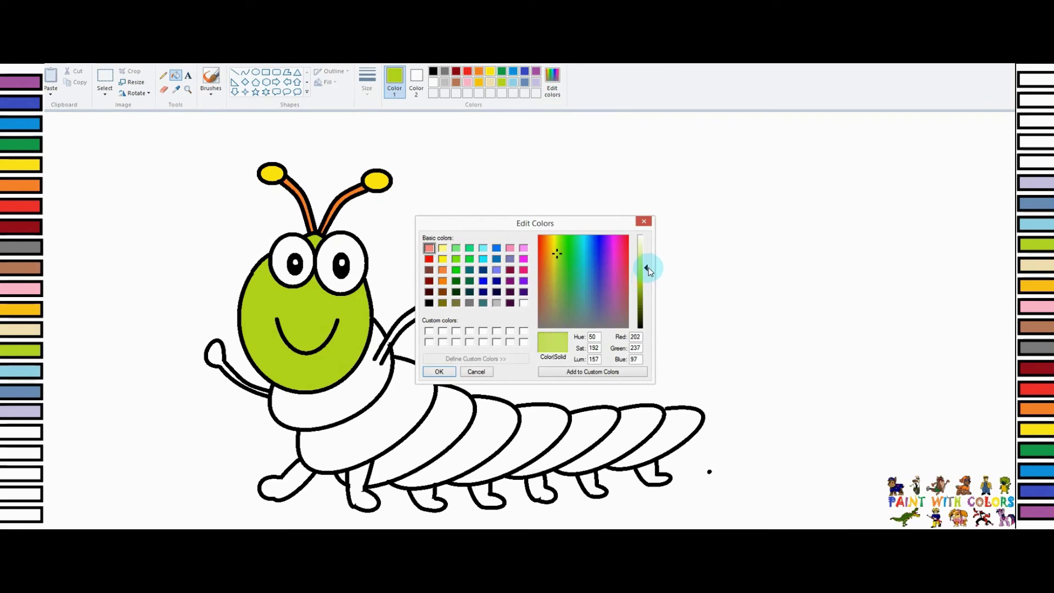
{"action": "left_click", "coordinate": [552, 372]}
{"action": "left_click", "coordinate": [439, 372]}
{"action": "left_click", "coordinate": [368, 387]}
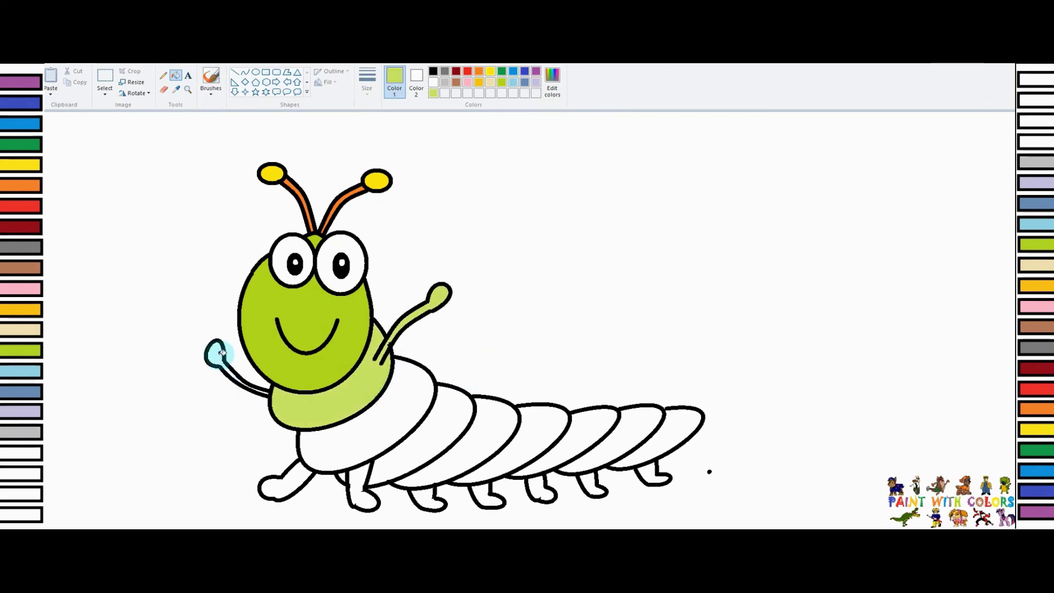
{"action": "left_click", "coordinate": [222, 353]}
- Fill the four body segments behind the neck with lime green, blue, purple and red in order
{"action": "left_click", "coordinate": [502, 82]}
{"action": "left_click", "coordinate": [447, 400]}
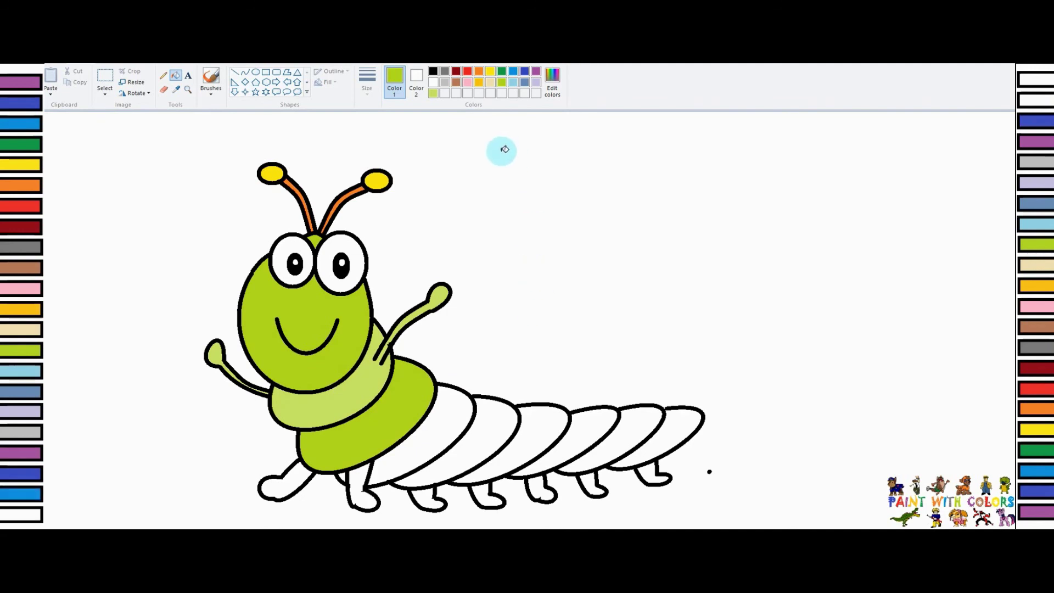
{"action": "left_click", "coordinate": [513, 72]}
{"action": "left_click", "coordinate": [448, 413]}
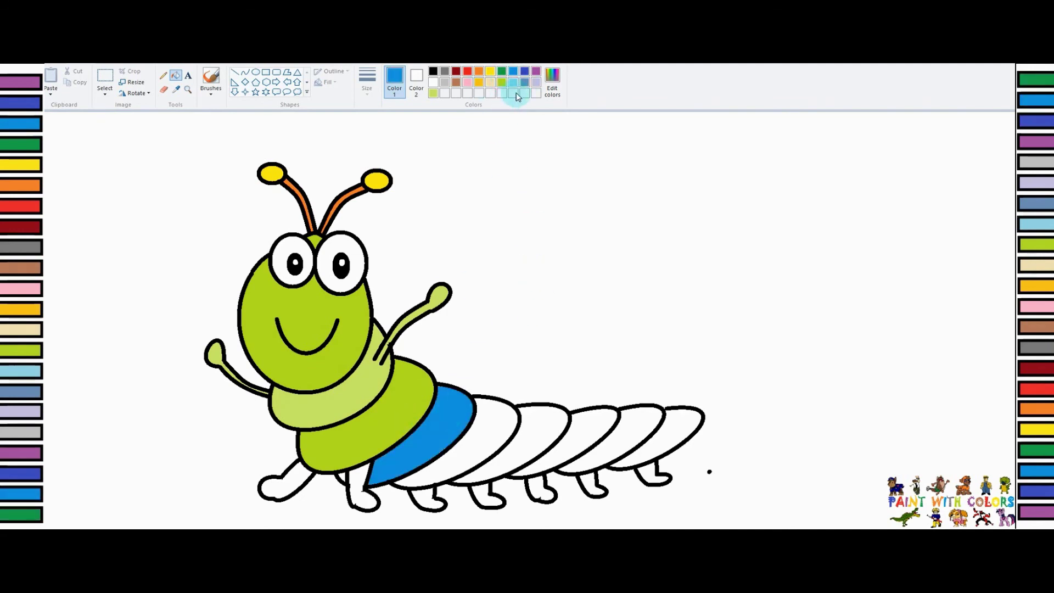
{"action": "left_click", "coordinate": [535, 71]}
{"action": "left_click", "coordinate": [497, 422]}
{"action": "left_click", "coordinate": [468, 71]}
{"action": "left_click", "coordinate": [529, 447]}
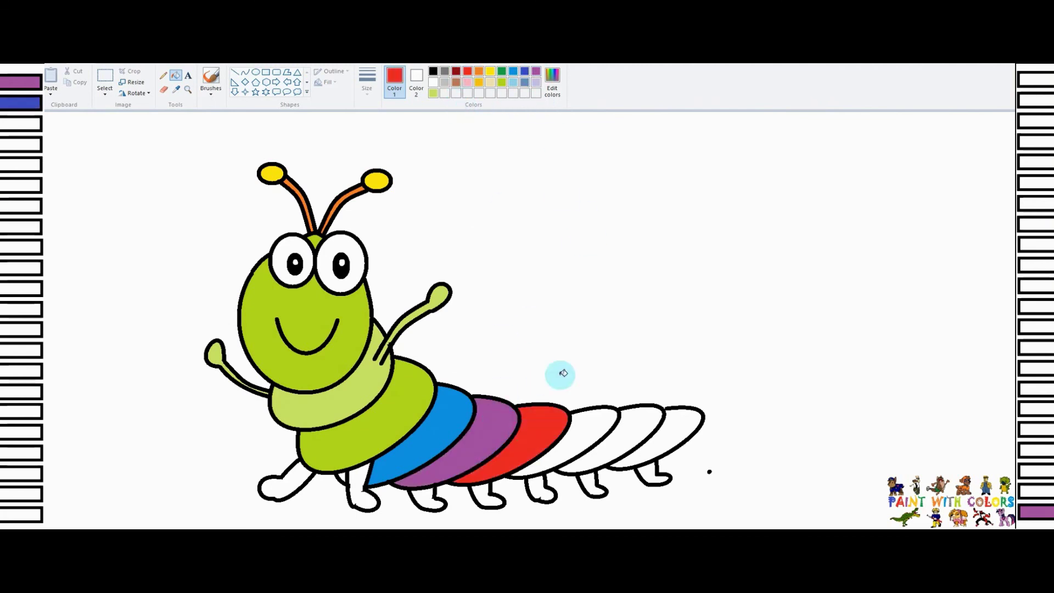
- Fill the last three body segments toward the tail with yellow, pink and orange in order
{"action": "left_click", "coordinate": [491, 71]}
{"action": "left_click", "coordinate": [583, 436]}
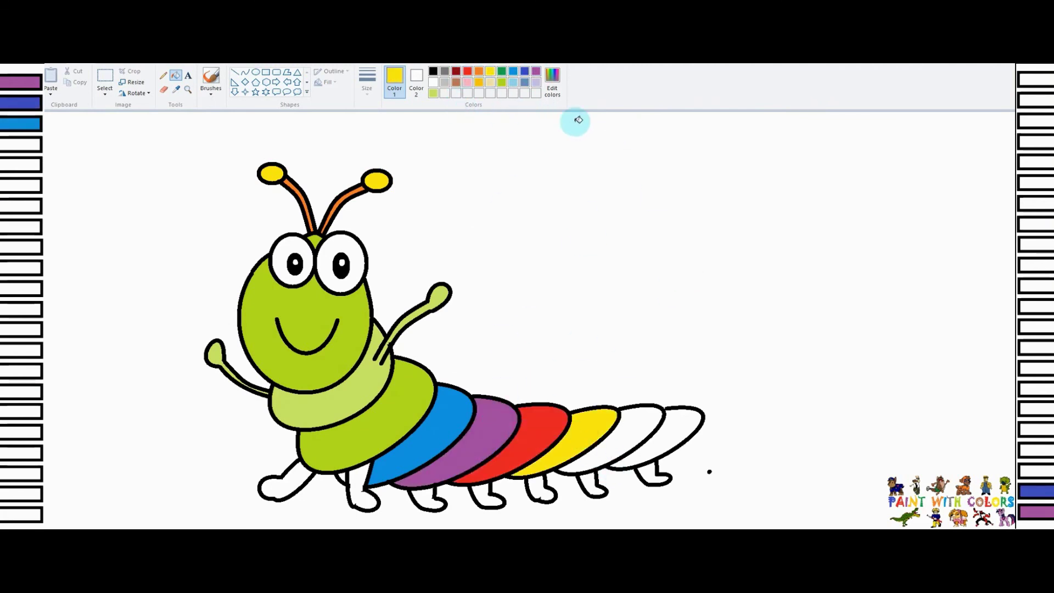
{"action": "left_click", "coordinate": [468, 83]}
{"action": "left_click", "coordinate": [639, 423]}
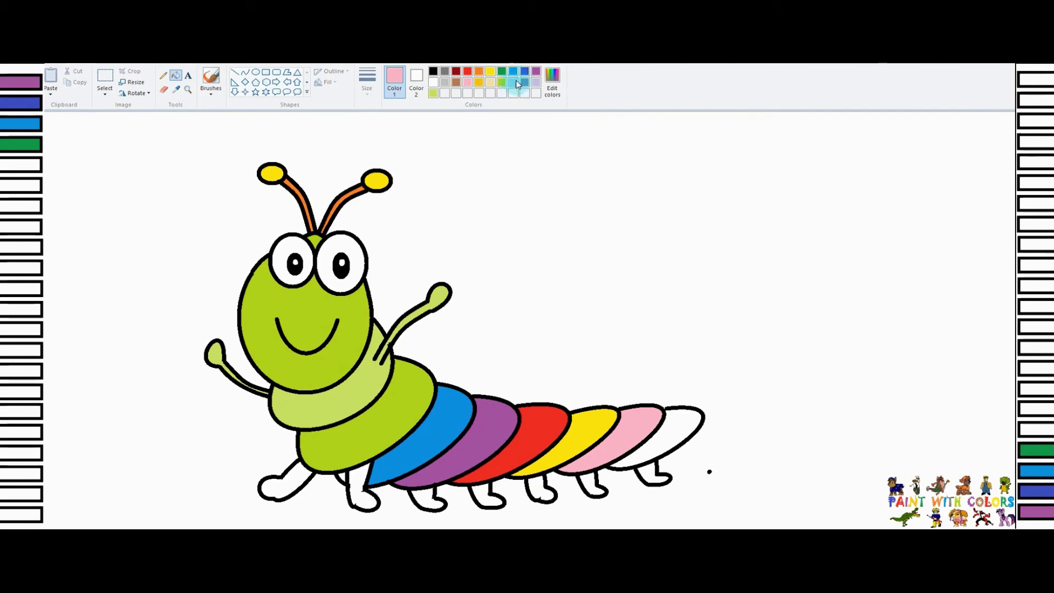
{"action": "left_click", "coordinate": [478, 71]}
{"action": "left_click", "coordinate": [672, 425]}
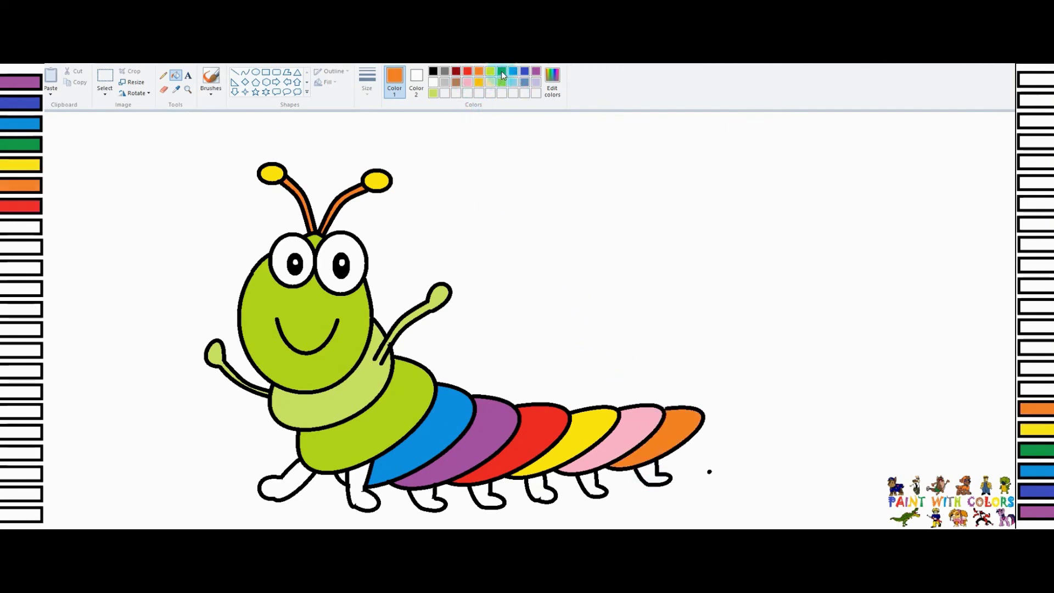
- Add magenta (red 255, green 0, blue 255) to the custom colors and make it the active fill color
{"action": "left_click", "coordinate": [502, 73]}
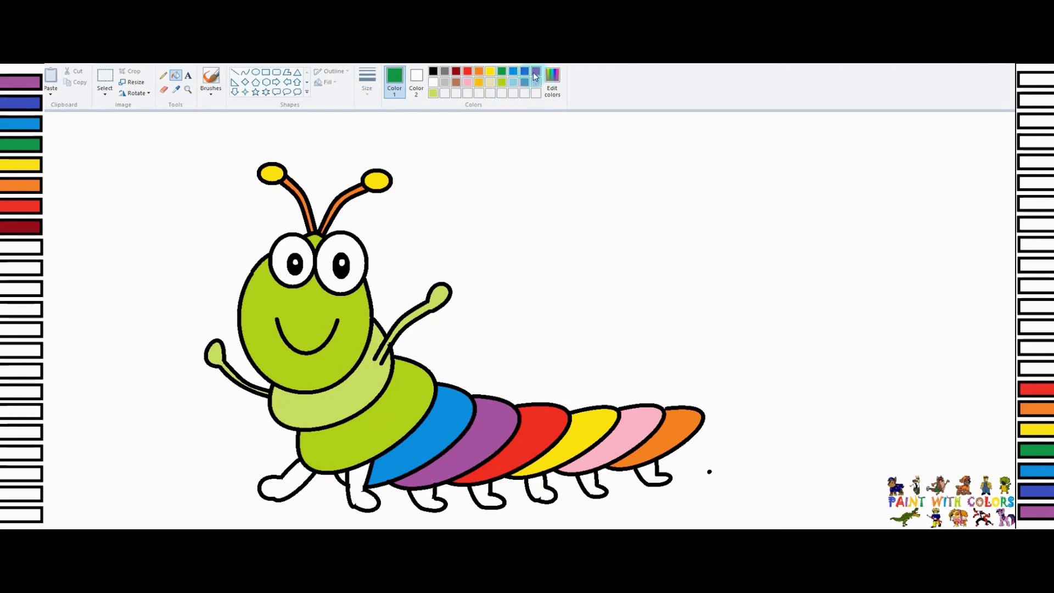
{"action": "left_click", "coordinate": [552, 79]}
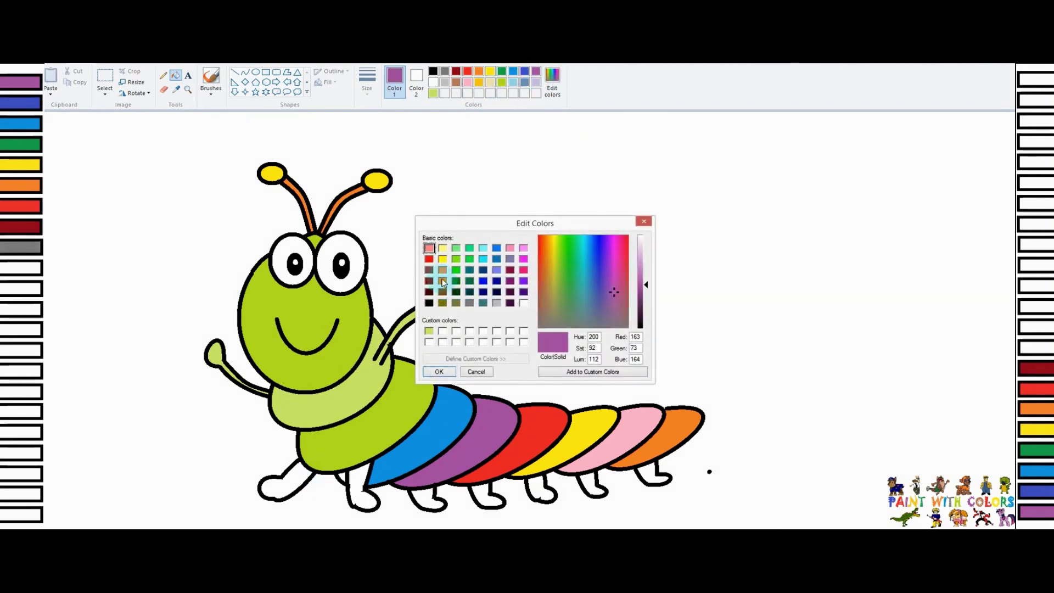
{"action": "left_click", "coordinate": [523, 259]}
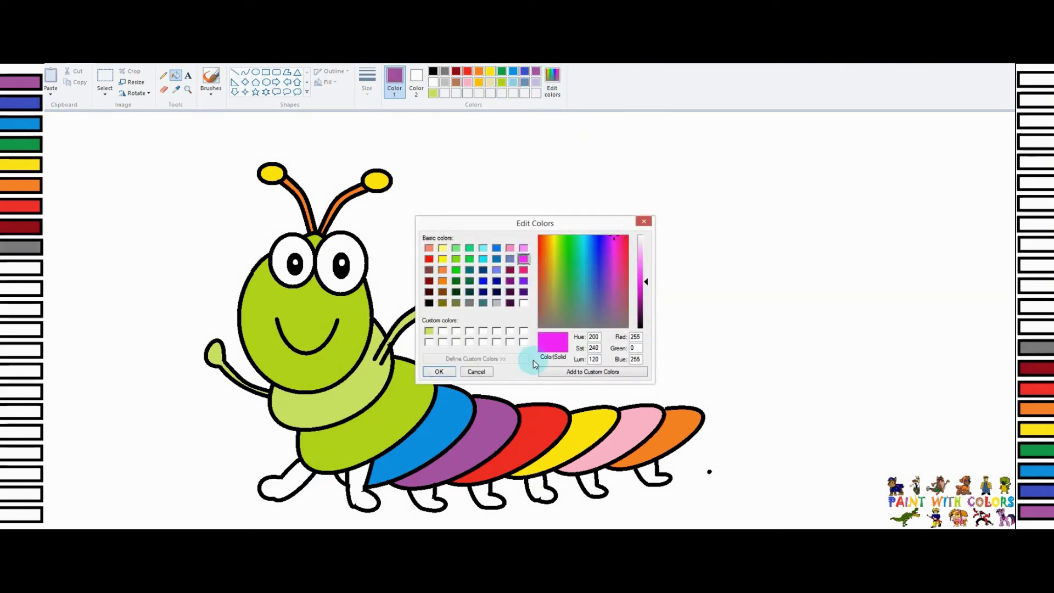
{"action": "left_click", "coordinate": [604, 374]}
{"action": "left_click", "coordinate": [442, 372]}
- Fill all seven legs under the body with magenta
{"action": "left_click", "coordinate": [277, 488]}
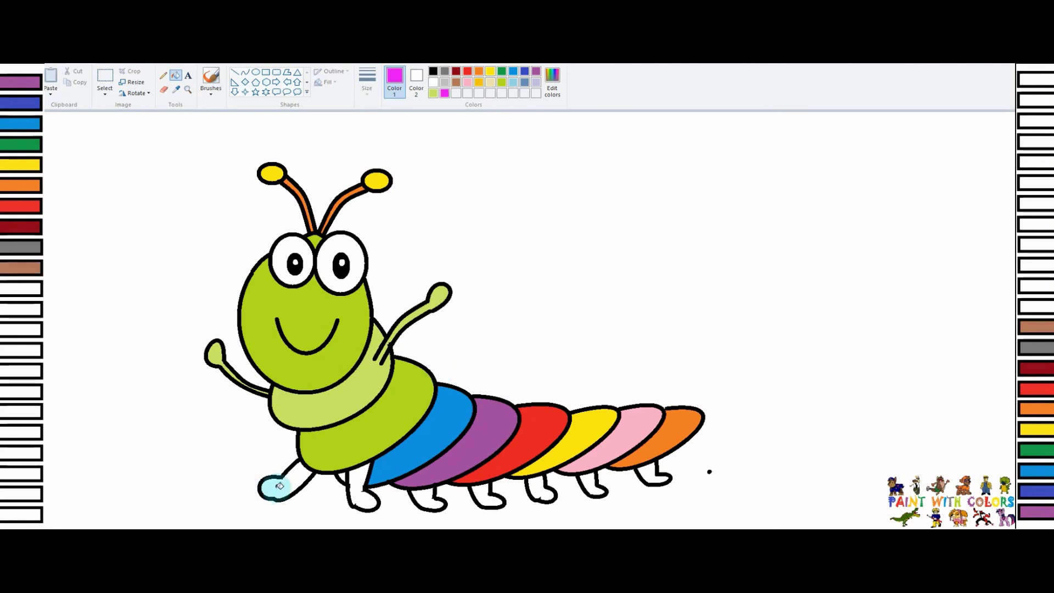
{"action": "left_click", "coordinate": [357, 483]}
{"action": "left_click", "coordinate": [427, 496]}
{"action": "left_click", "coordinate": [485, 494]}
{"action": "left_click", "coordinate": [541, 490]}
{"action": "left_click", "coordinate": [591, 484]}
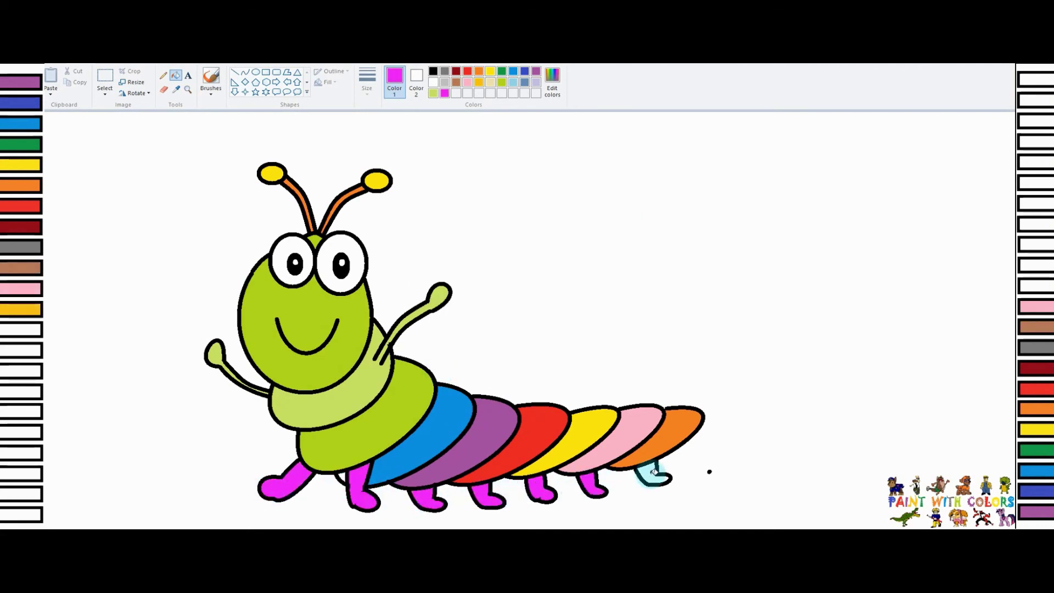
{"action": "left_click", "coordinate": [653, 472]}
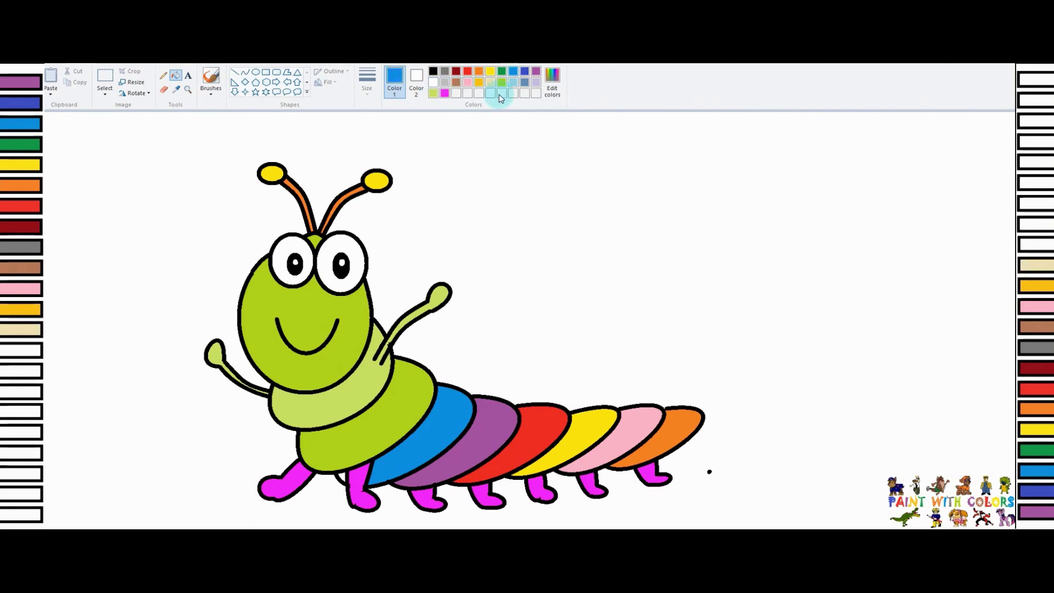
- Select the stray black dot beyond the caterpillar's tail and delete it
{"action": "left_click", "coordinate": [113, 84]}
{"action": "left_click_drag", "start_coordinate": [699, 459], "coordinate": [734, 478]}
{"action": "key", "text": "Delete"}
{"action": "left_click", "coordinate": [765, 462]}
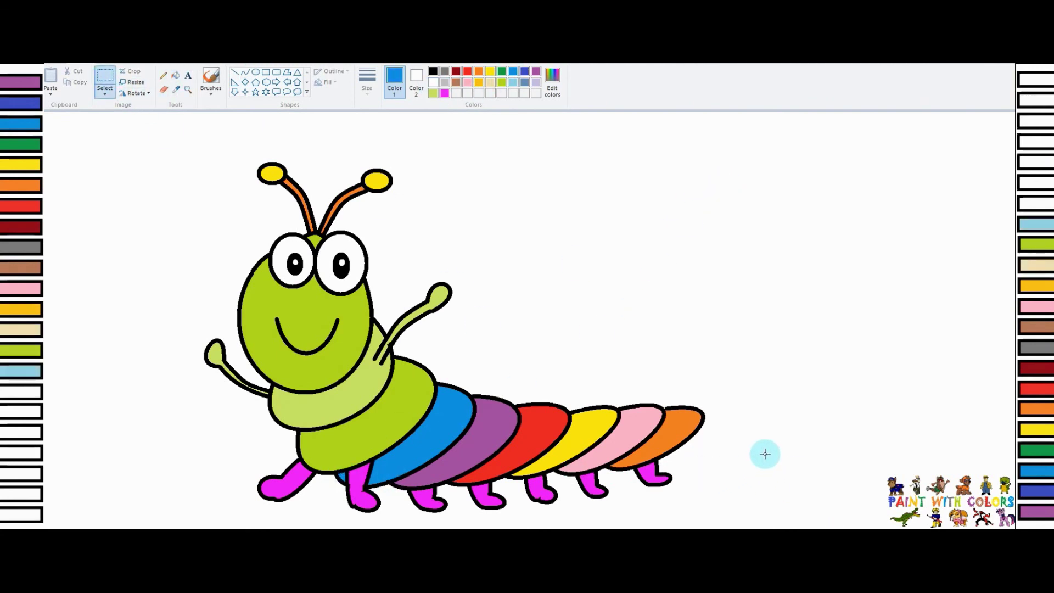